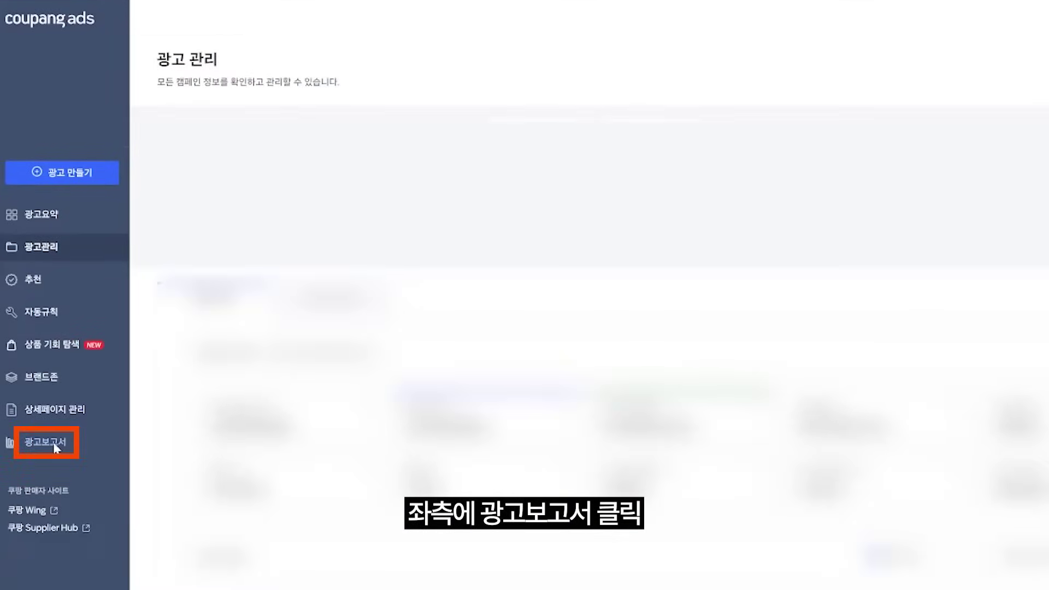
Open the sales growth ad report (매출 성장 광고 보고서) in the ad reports section
left_click(54, 441)
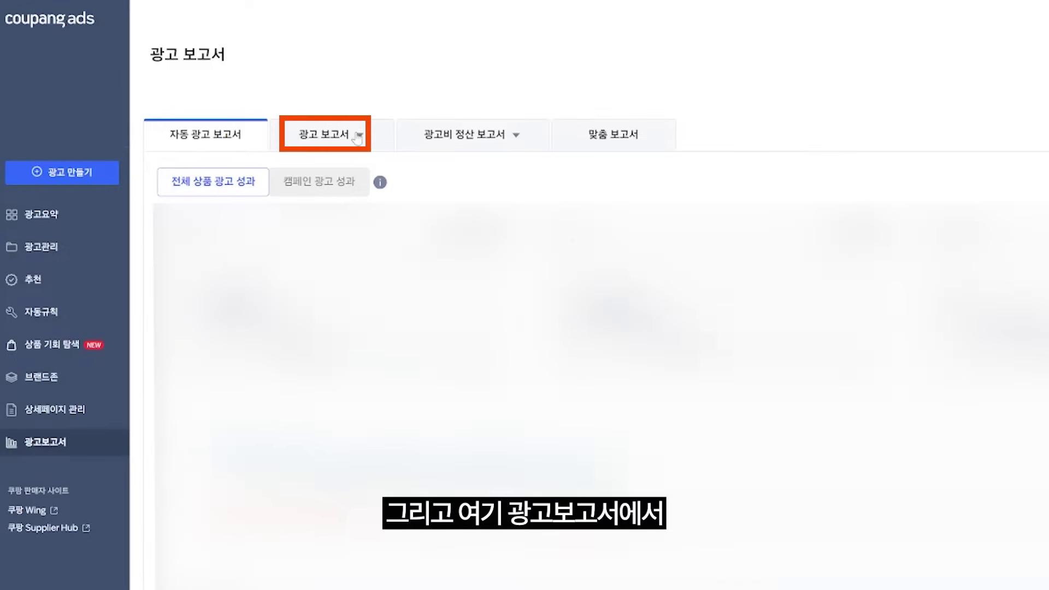
left_click(357, 136)
left_click(330, 170)
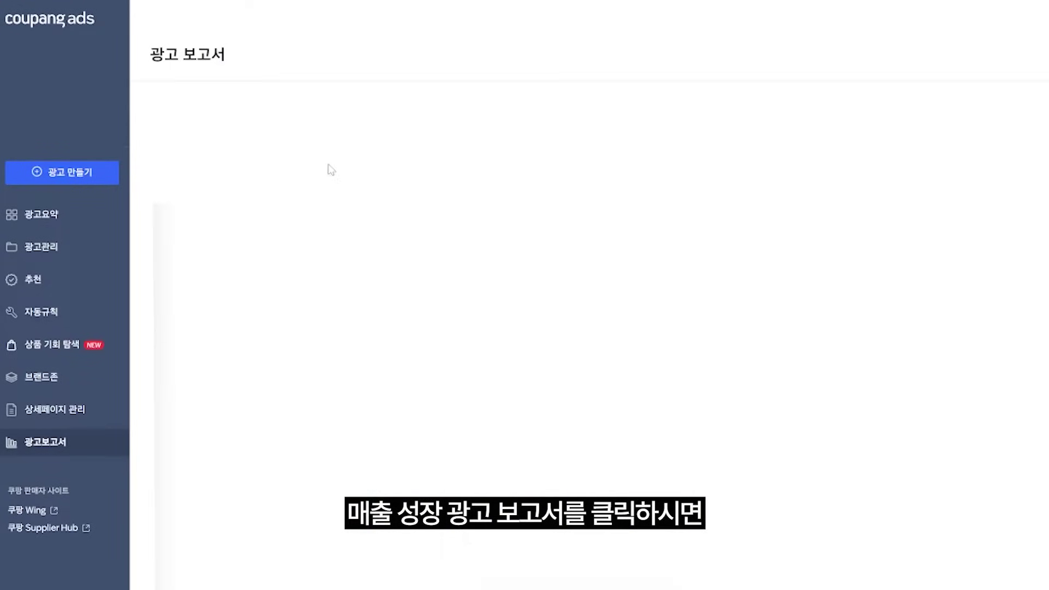
Set a custom report period from 2024-10-24 to 2024-11-07
left_click(203, 283)
left_click(235, 307)
left_click(212, 341)
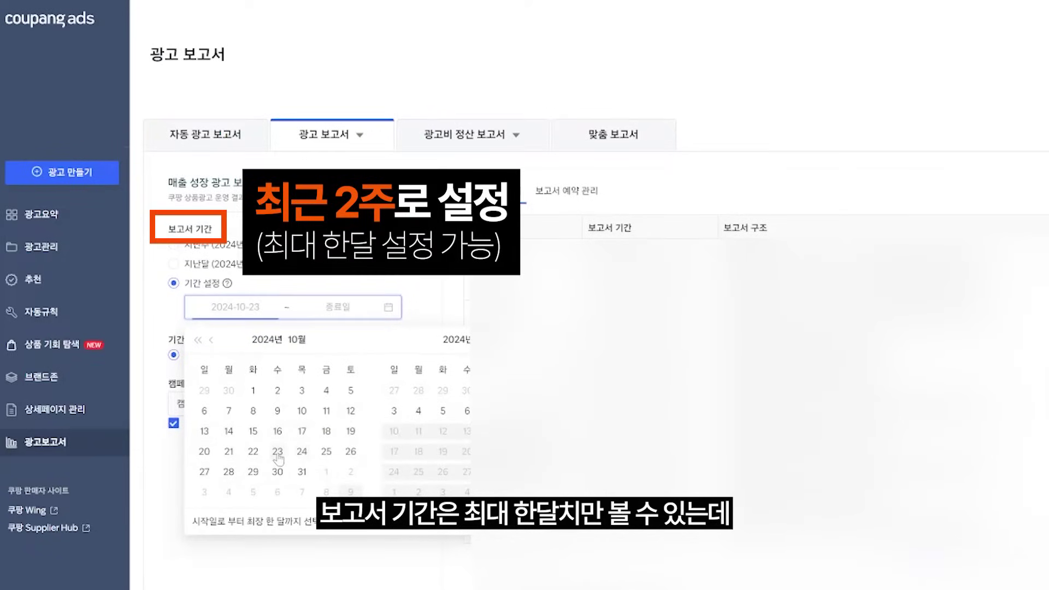
left_click(302, 453)
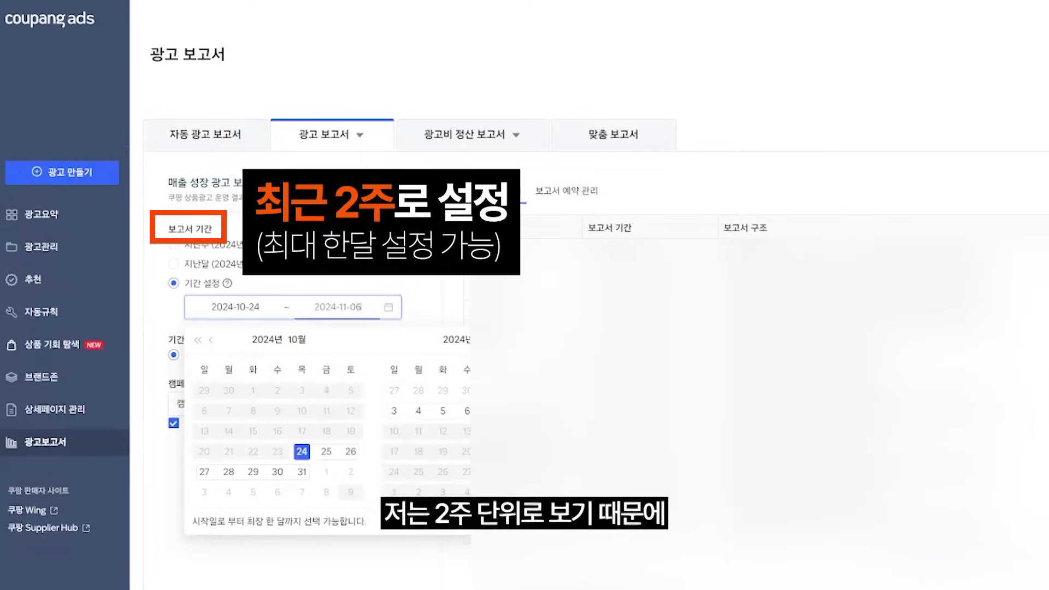
left_click(491, 411)
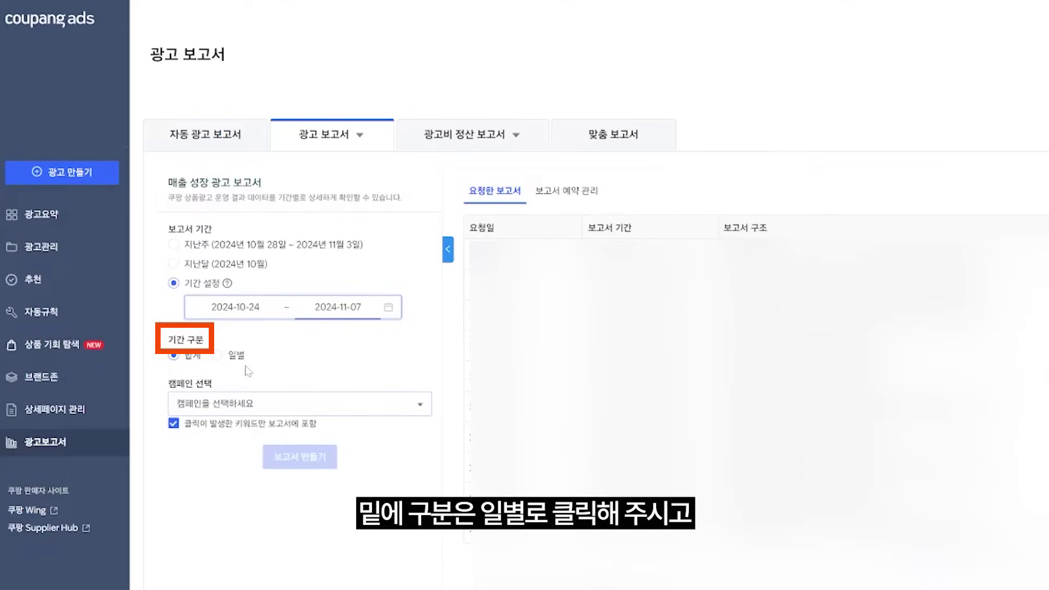
Configure the report as daily (일별) for campaign 가시번 집게핀 + 5332원 + 223%, structured as 캠페인 > 광고그룹 > 상품 > 키워드
left_click(217, 355)
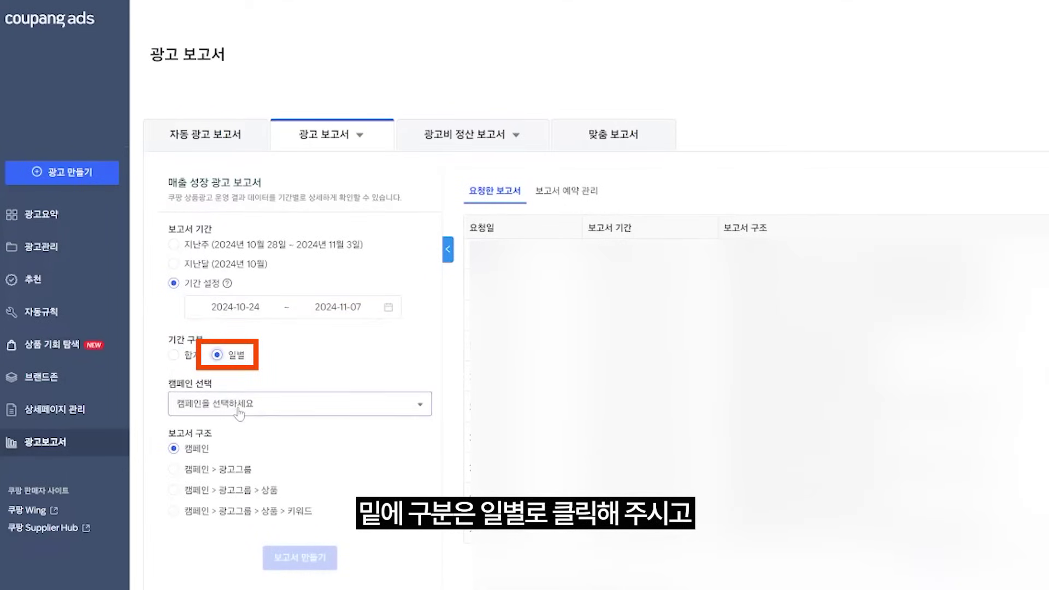
left_click(239, 404)
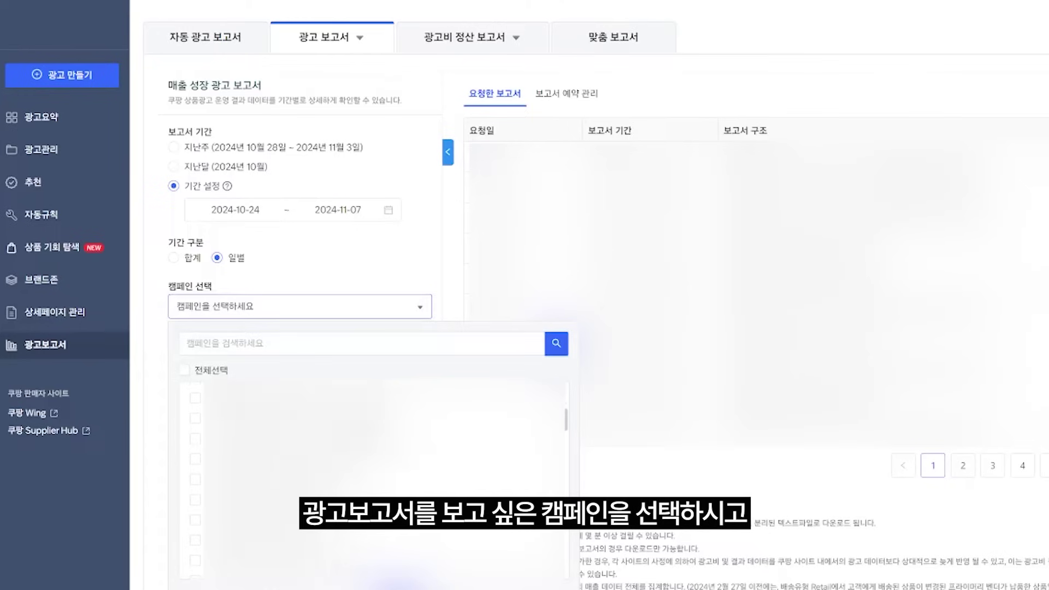
left_click(195, 460)
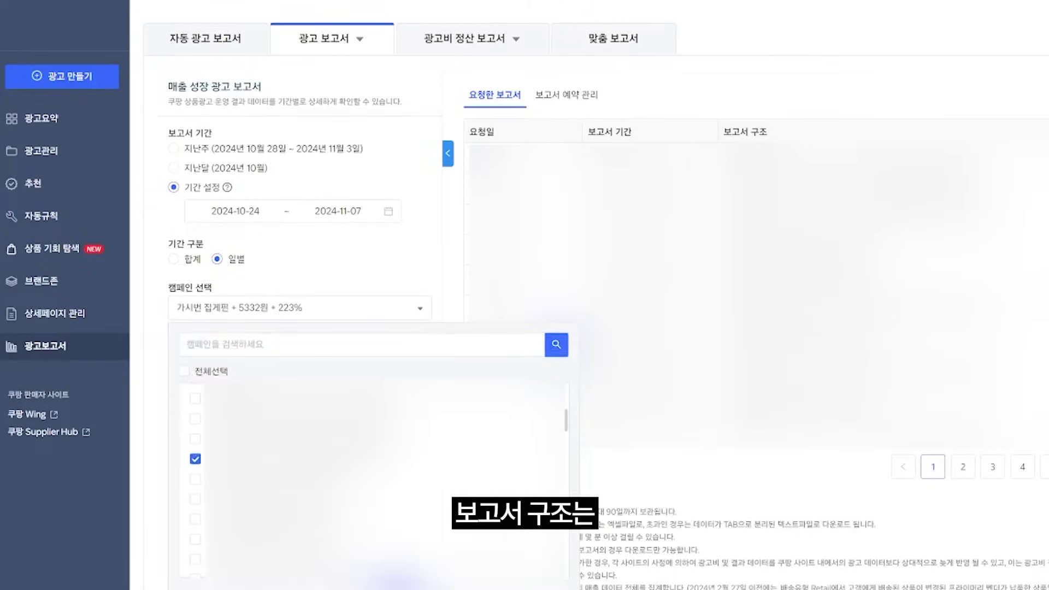
key("Escape")
left_click(183, 412)
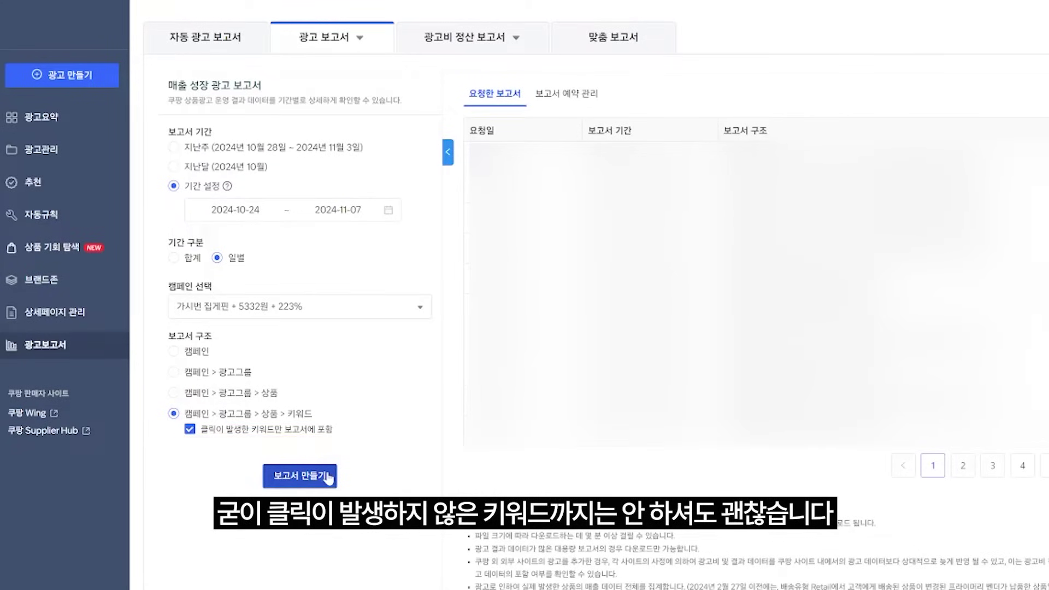
Create the configured report and download the newest one in the requested reports list
left_click(329, 477)
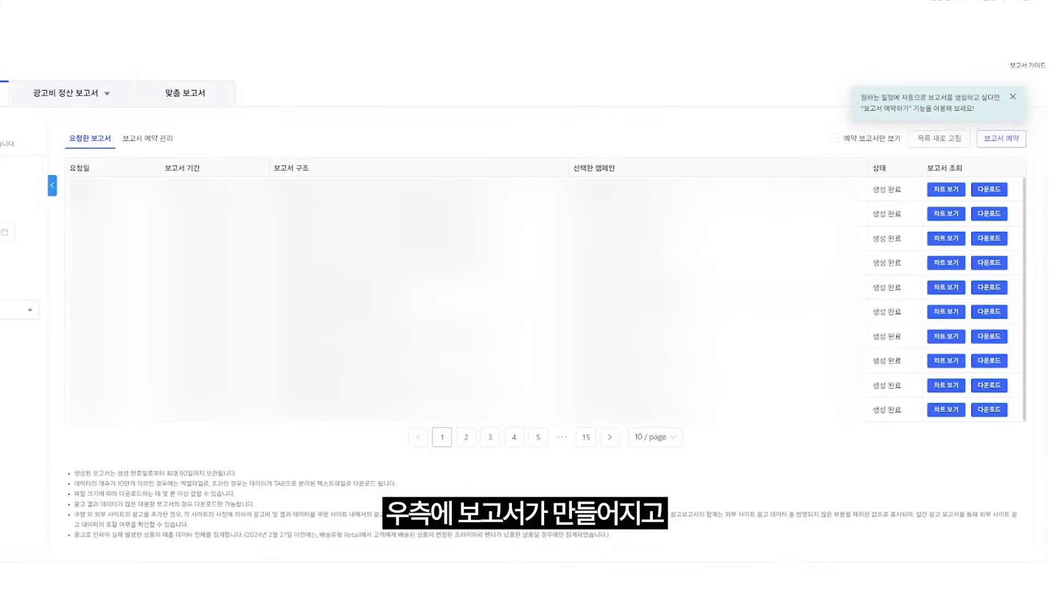
left_click(990, 190)
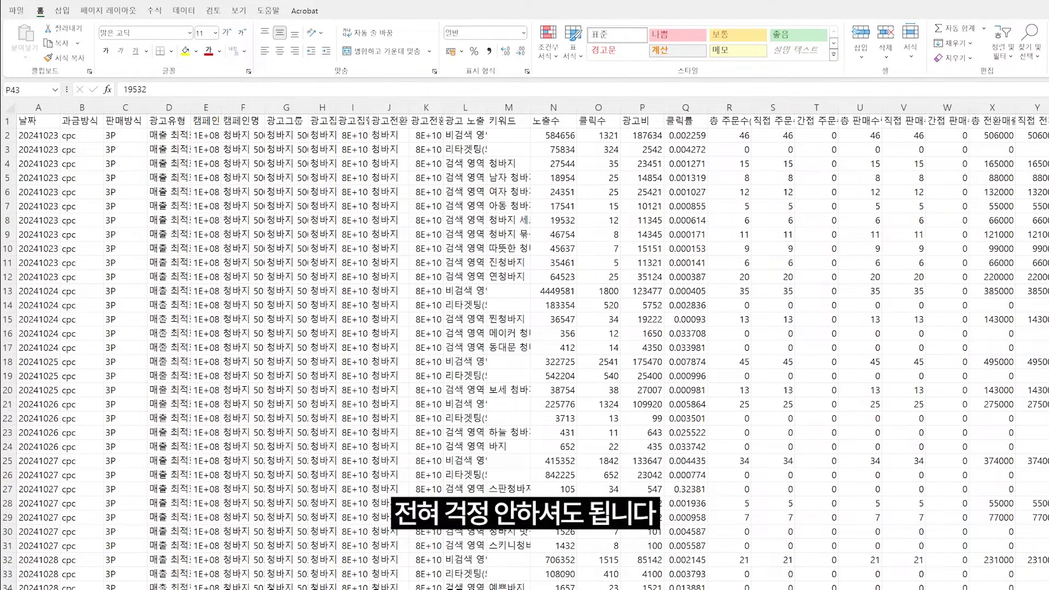
In the report opened in Excel, insert a pivot table from Sheet1!$A$1:$AR$47 on a new worksheet
left_click(65, 13)
left_click(24, 52)
left_click(60, 77)
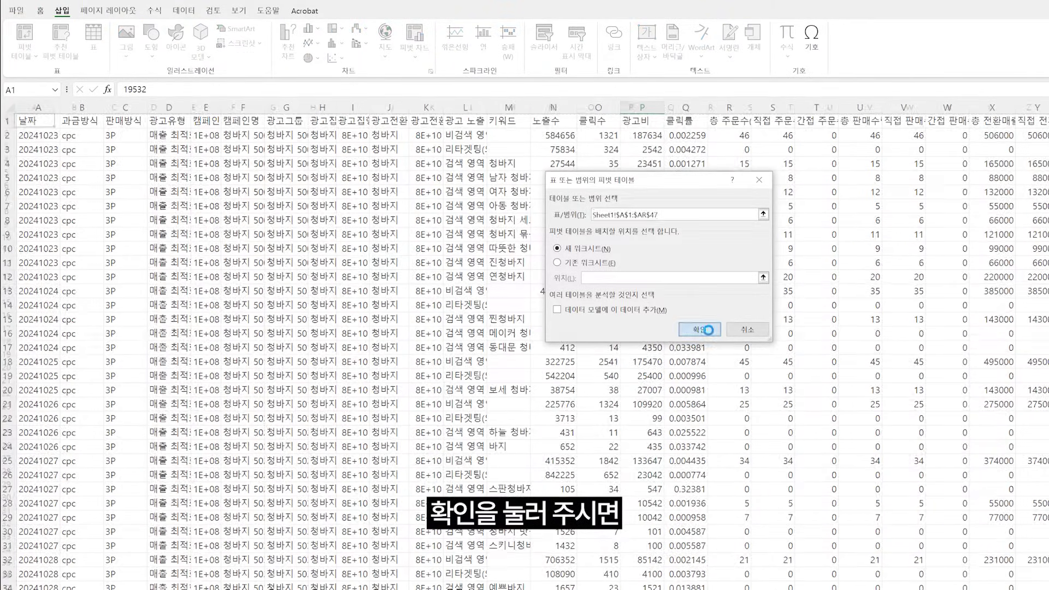
left_click(709, 330)
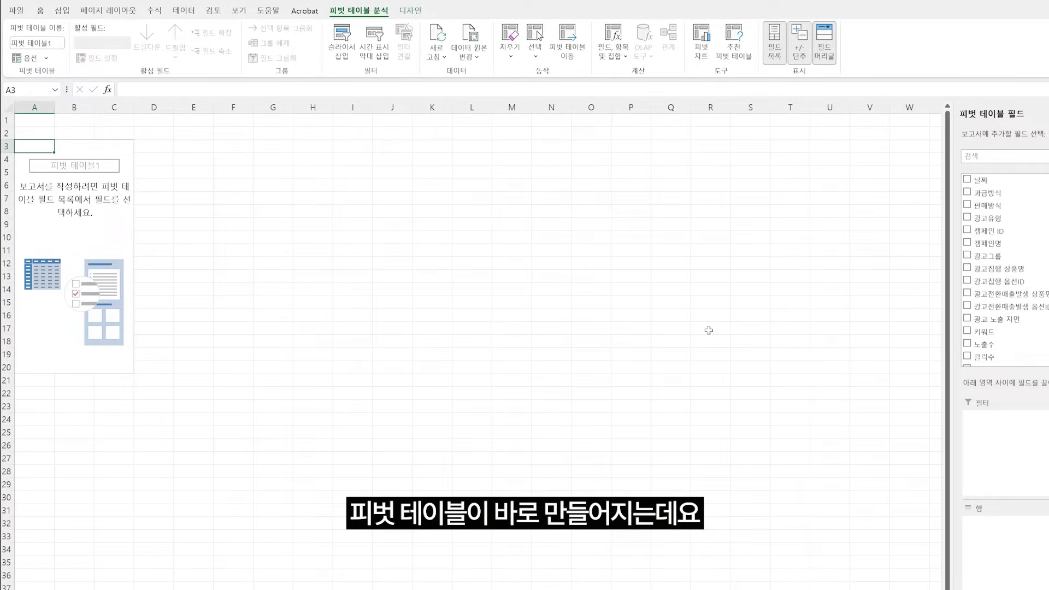
Add the fields 키워드, 노출수, 클릭수 and 광고비 to the pivot table
scroll(1041, 248, "down", 1)
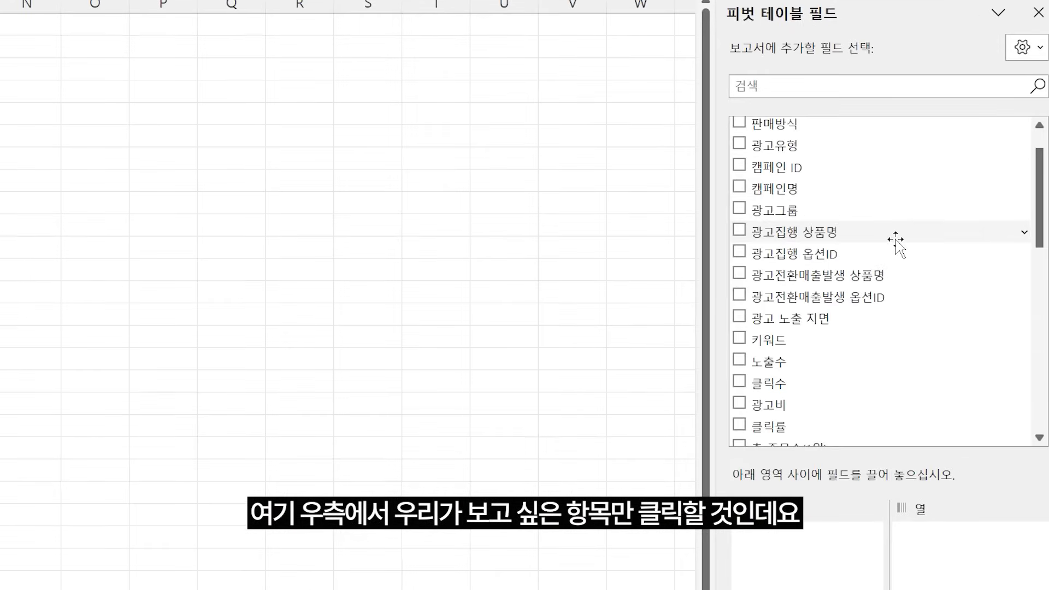
scroll(896, 240, "down", 2)
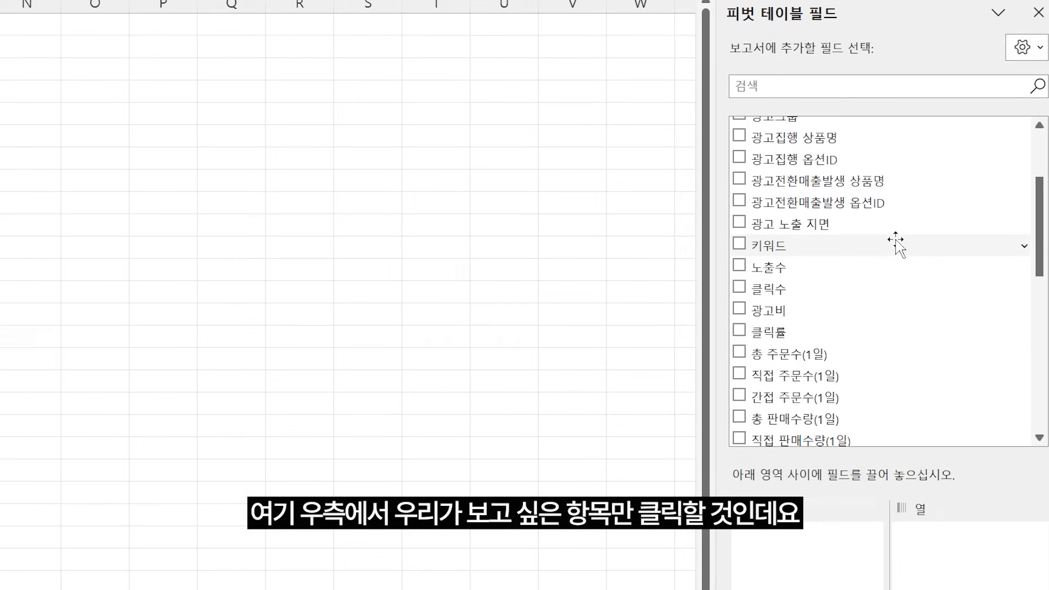
left_click(739, 244)
left_click(740, 266)
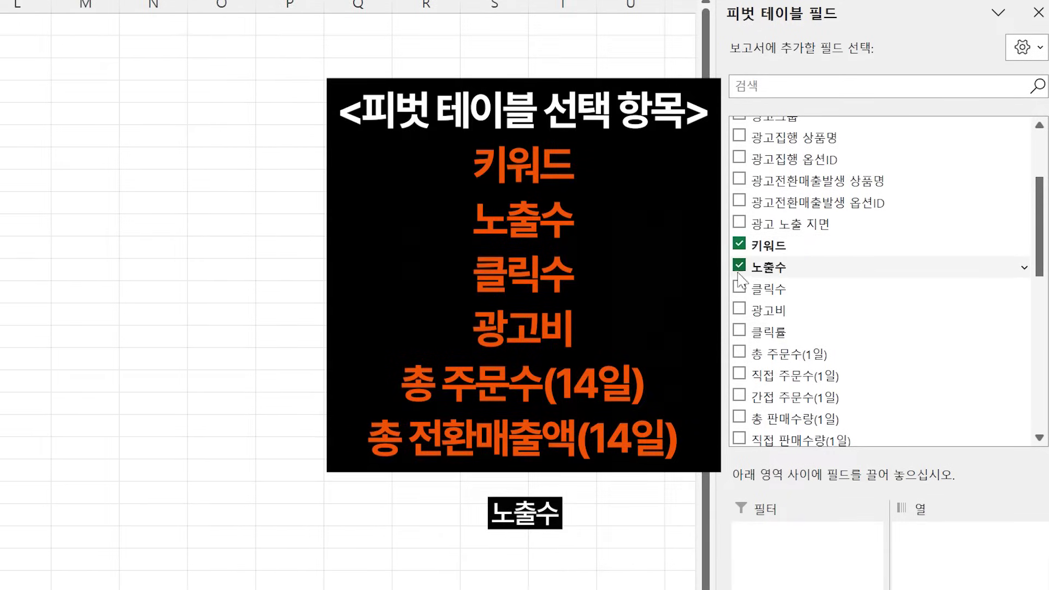
left_click(740, 288)
left_click(740, 310)
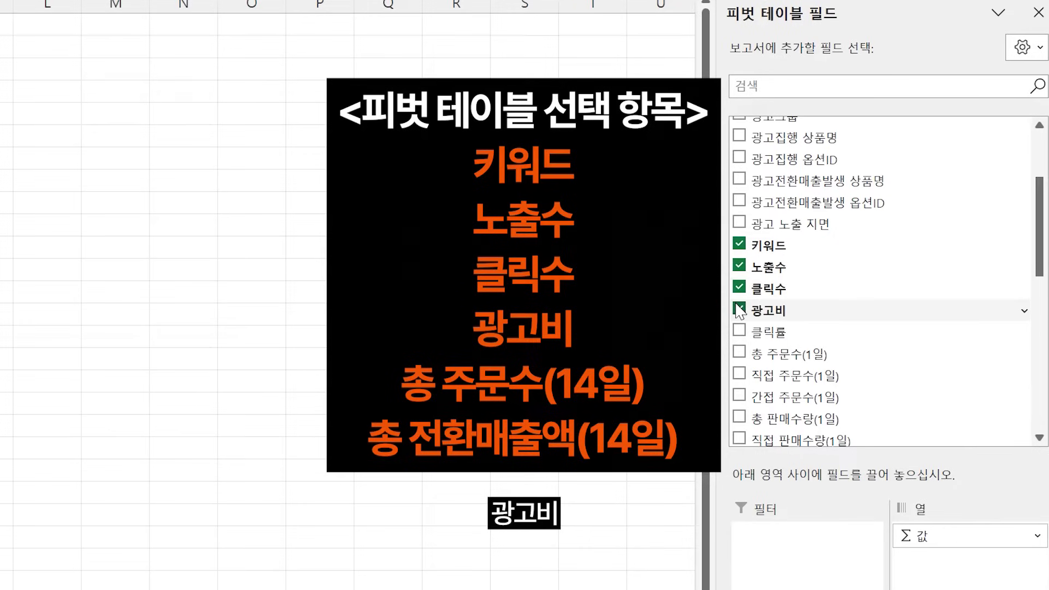
Add the 14-day fields 총 주문수(14일) and 총 전환매출액(14일) to the pivot table
scroll(740, 309, "down", 2)
scroll(740, 309, "down", 3)
left_click(740, 312)
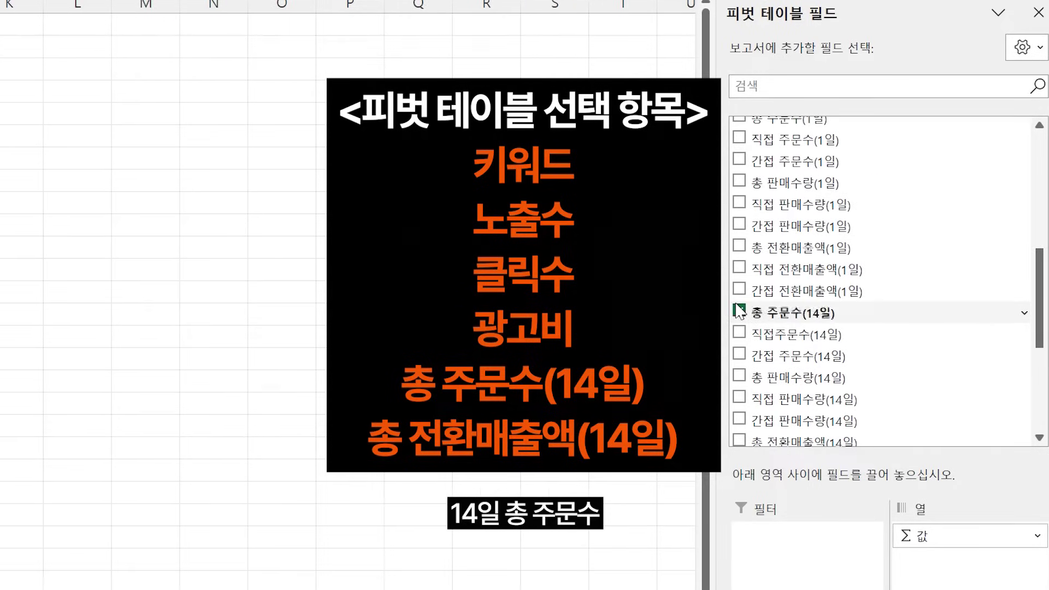
scroll(740, 309, "down", 5)
left_click(740, 176)
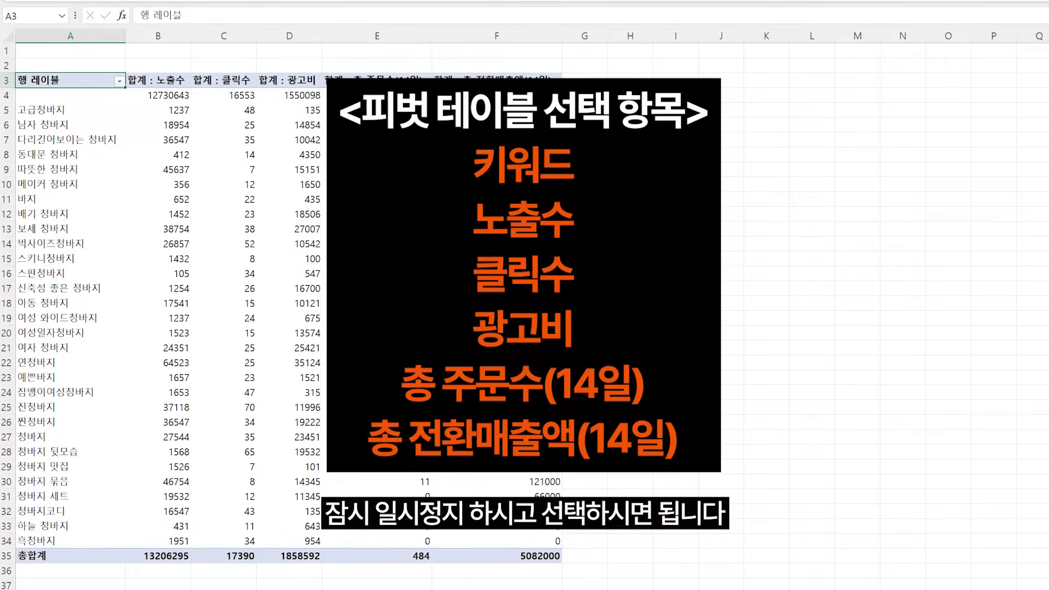
Copy the entire pivot table and paste it as values into cell A1 of a new sheet
left_click(545, 256)
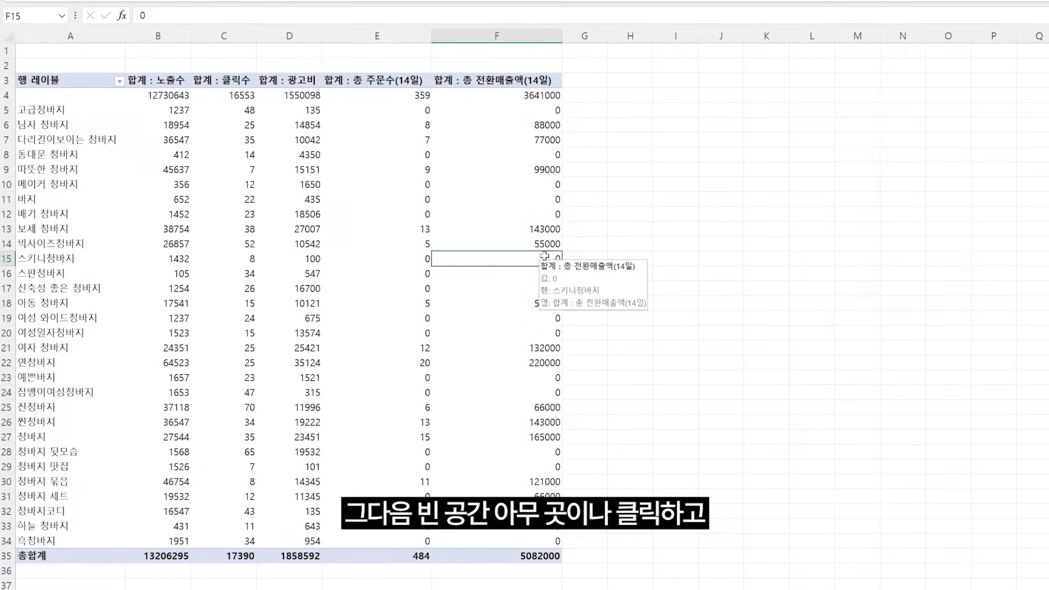
key("ctrl+a")
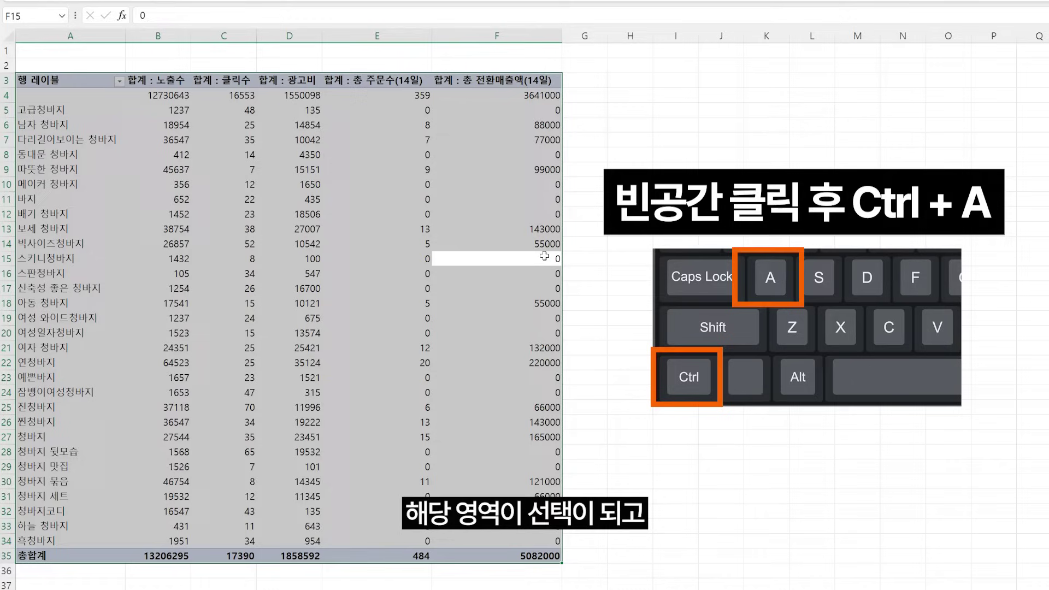
key("ctrl+c")
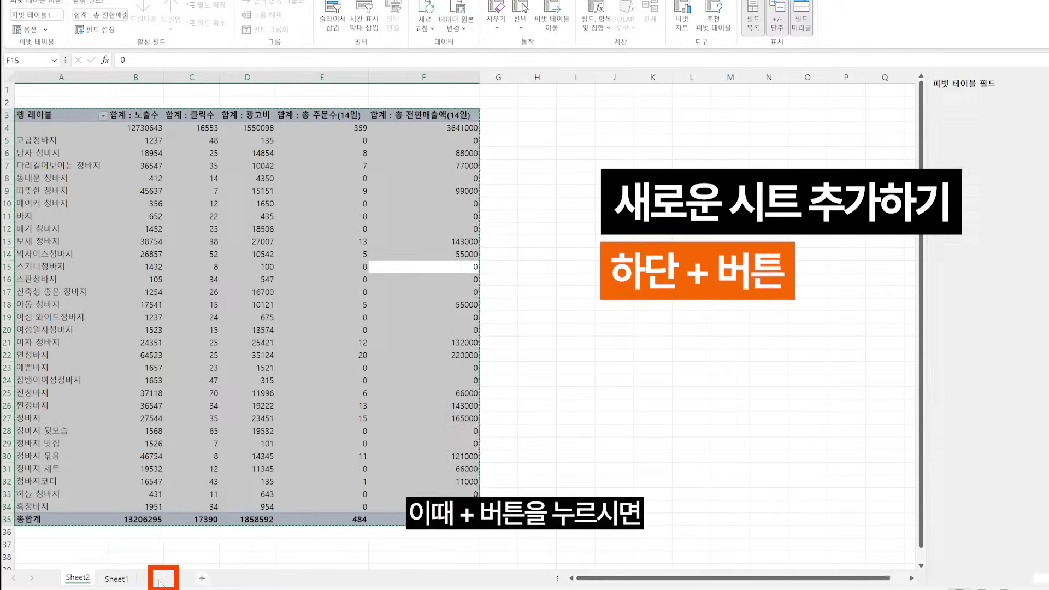
left_click(163, 578)
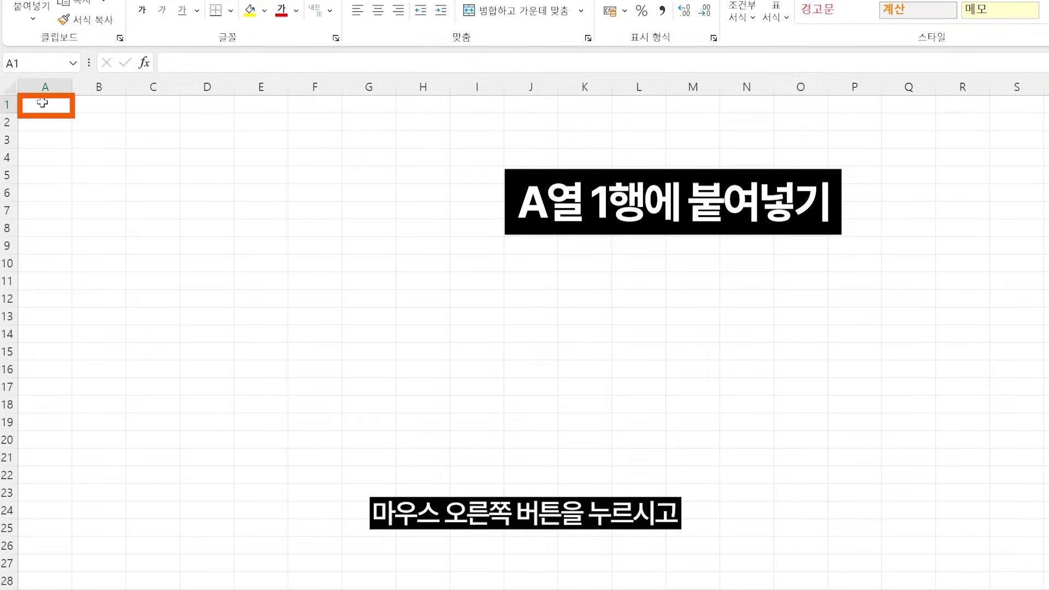
right_click(43, 102)
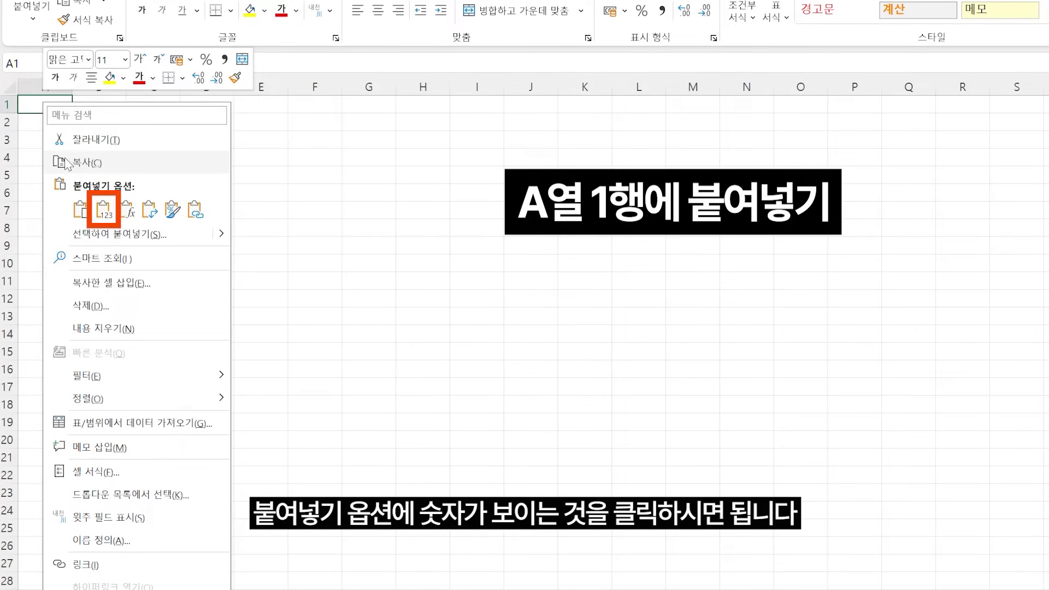
left_click(102, 207)
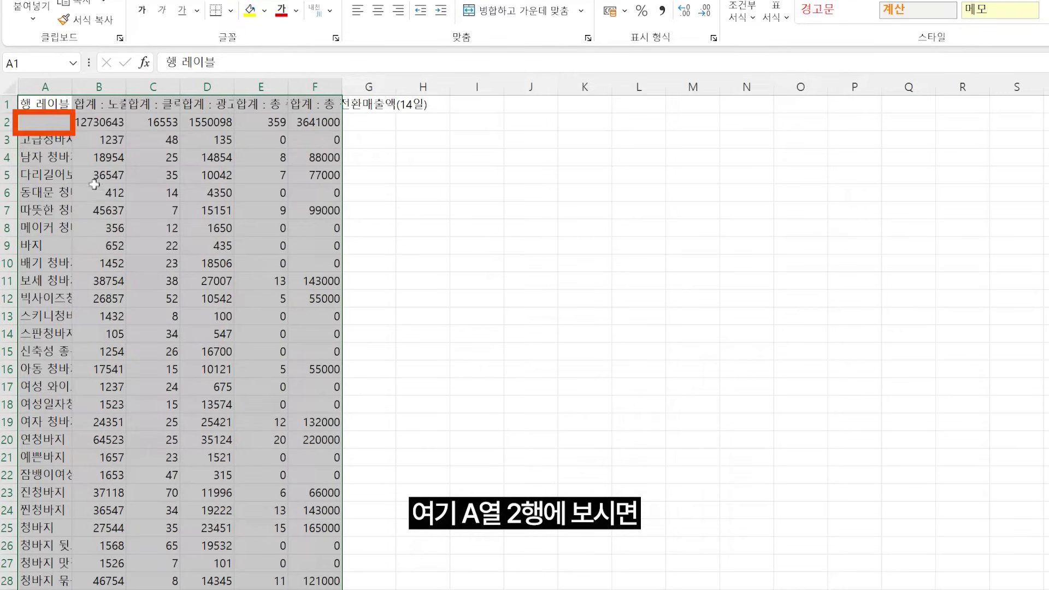
Label the blank keyword cell A2 as 비검색영역
left_click(44, 122)
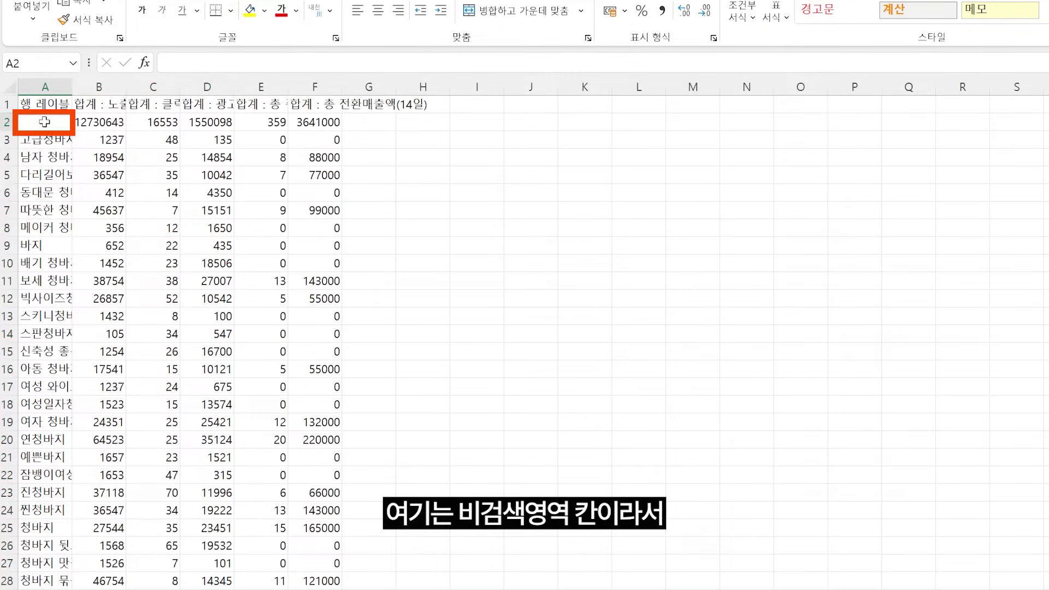
type("비검색영")
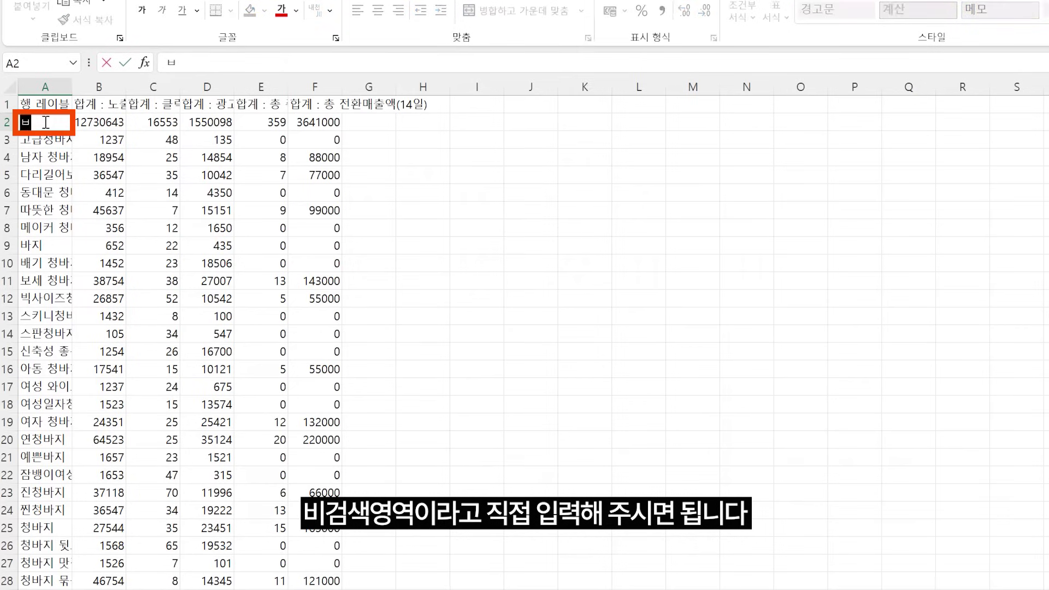
type("역")
key("Return")
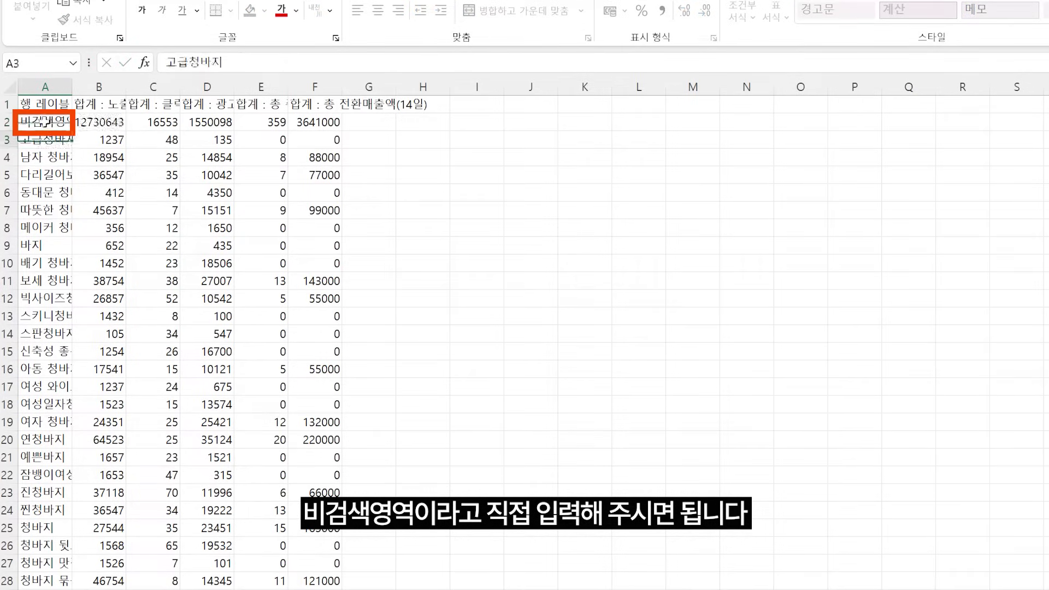
Sort the pasted data in descending order by 총 전환매출액(14일) in column F
left_click(323, 106)
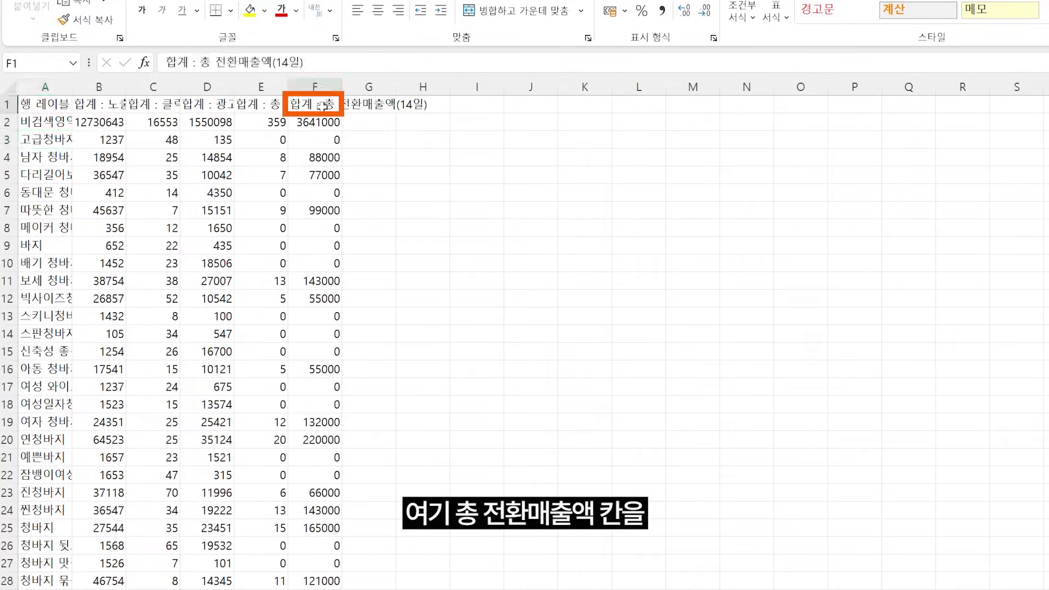
right_click(324, 105)
mouse_move(481, 428)
left_click(573, 452)
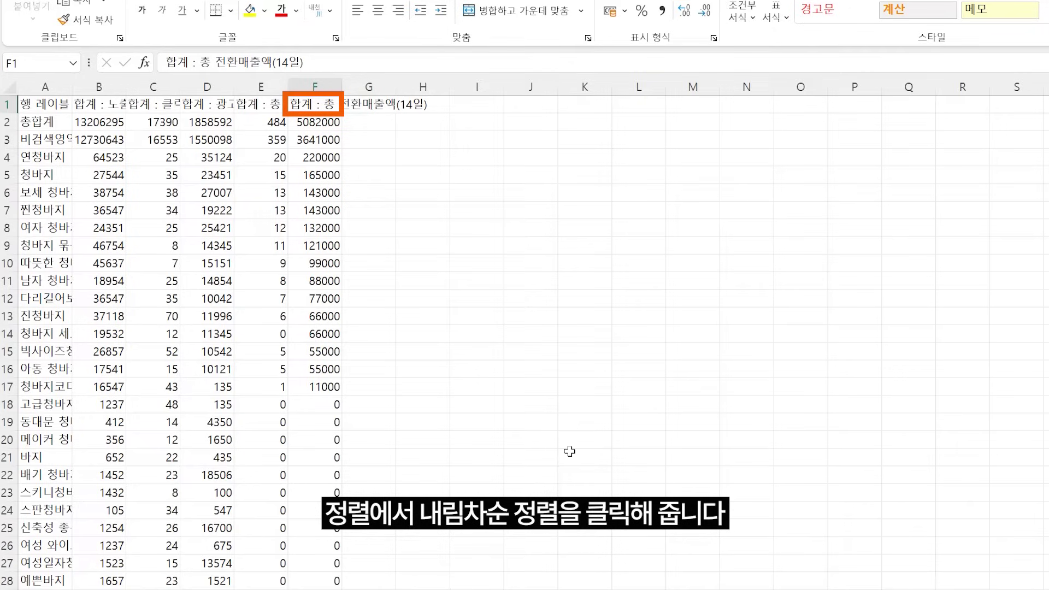
Insert a new row 4 below the 비검색영역 row and label its cell A4 as 검색영역
left_click(60, 139)
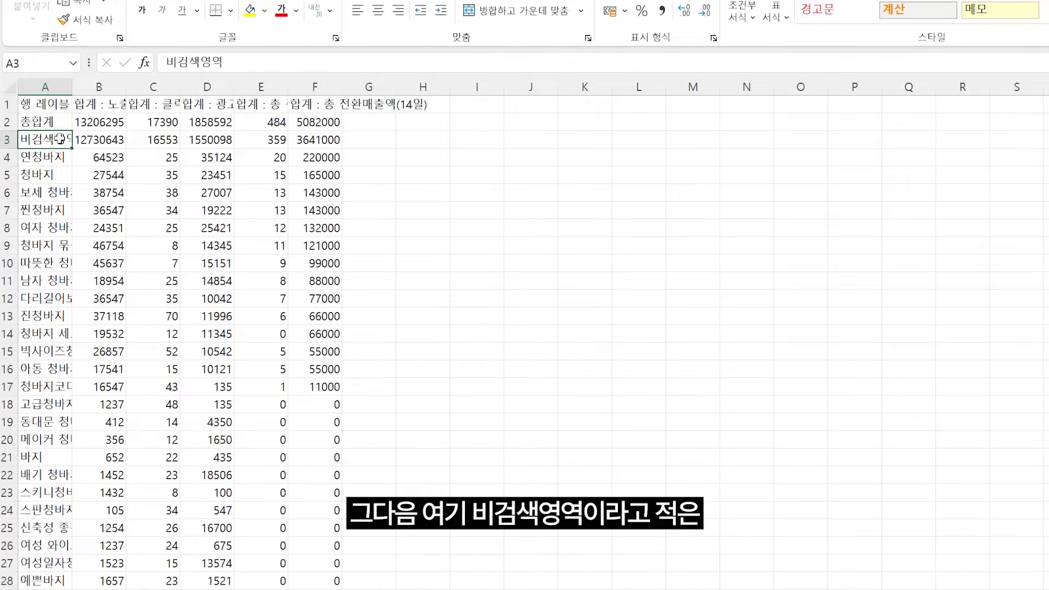
right_click(7, 158)
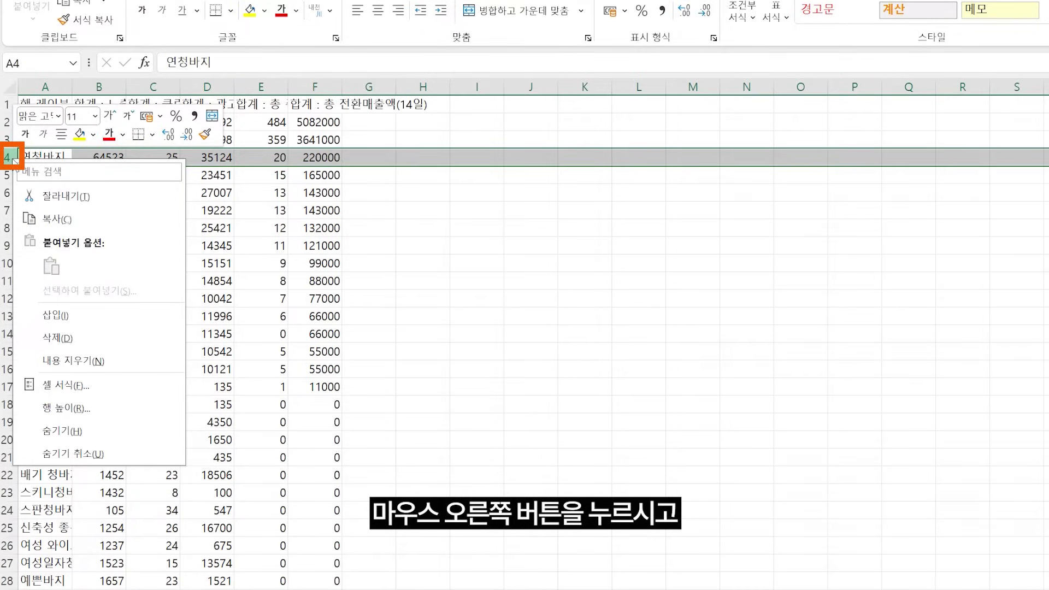
left_click(70, 317)
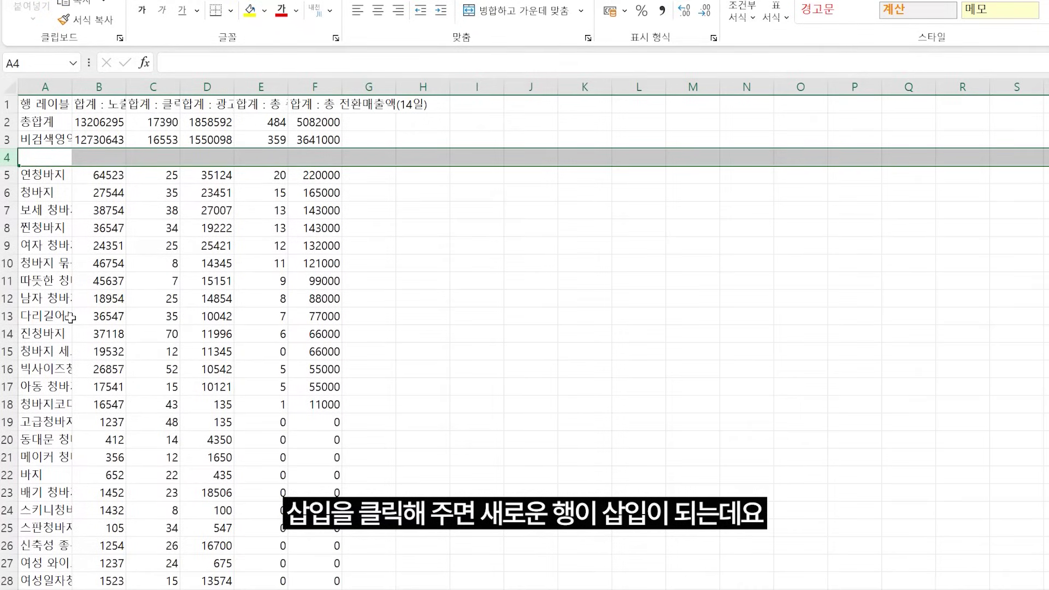
left_click(61, 158)
type("검색영역")
key("Tab")
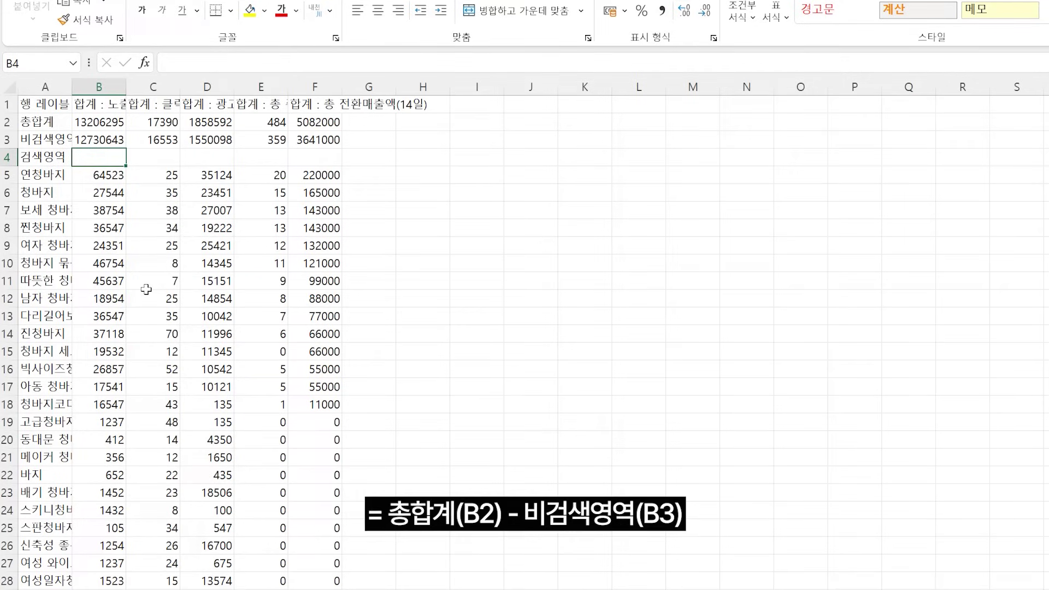
Calculate 검색영역 in B4 as 총합계 minus 비검색영역 (=B2-B3) and fill the formula across to F4
type("=")
left_click(105, 124)
type("-")
left_click(103, 138)
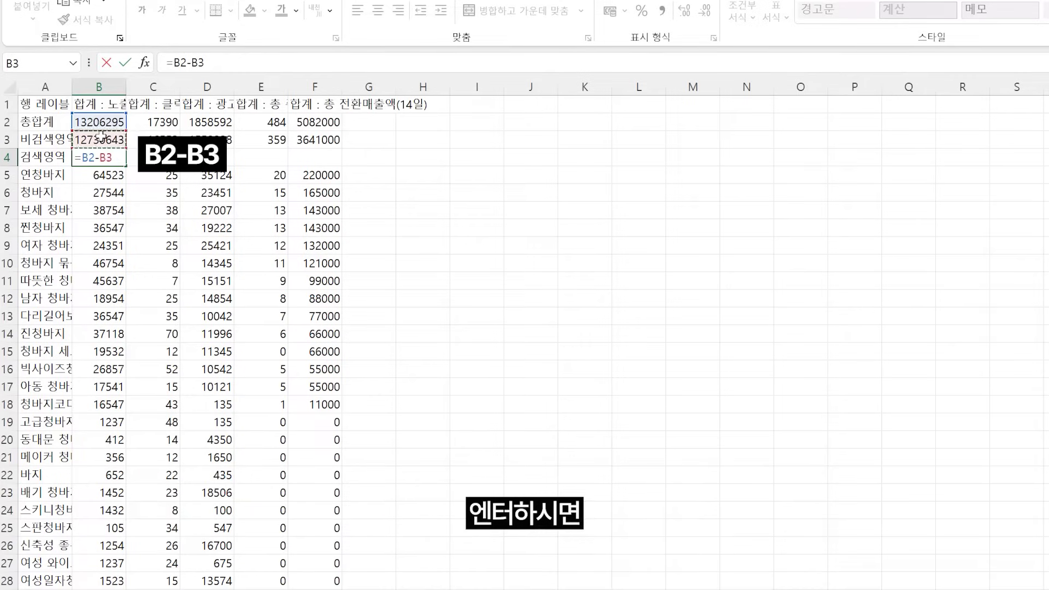
key("Return")
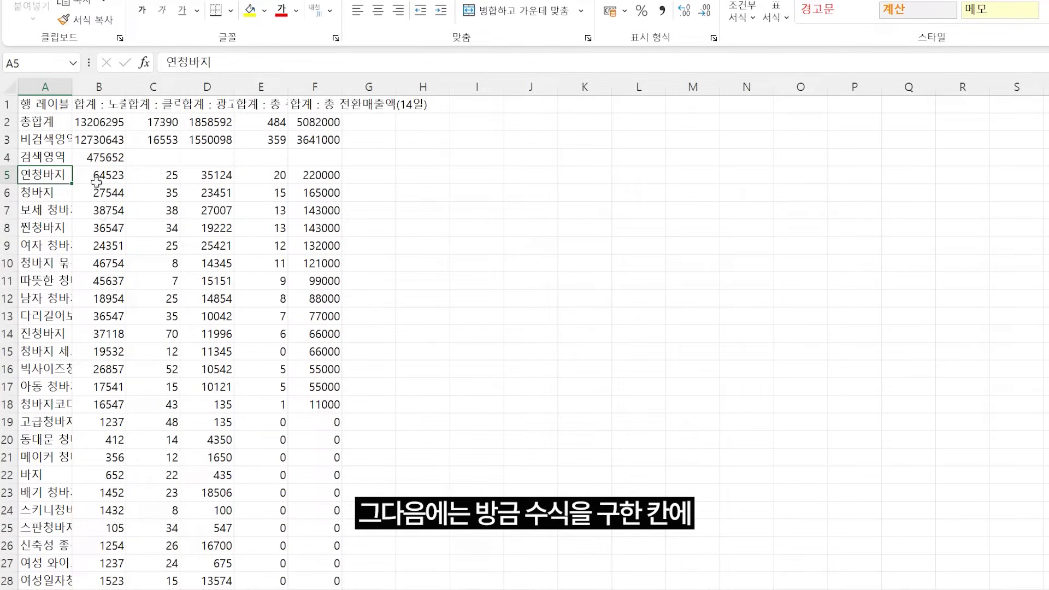
left_click(99, 159)
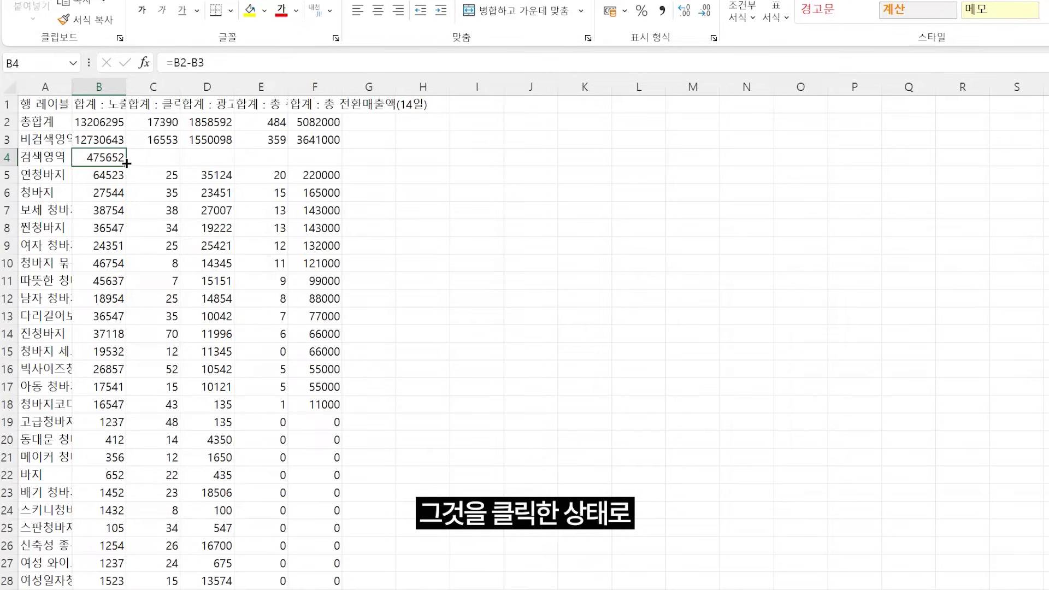
left_click_drag(131, 164, 327, 157)
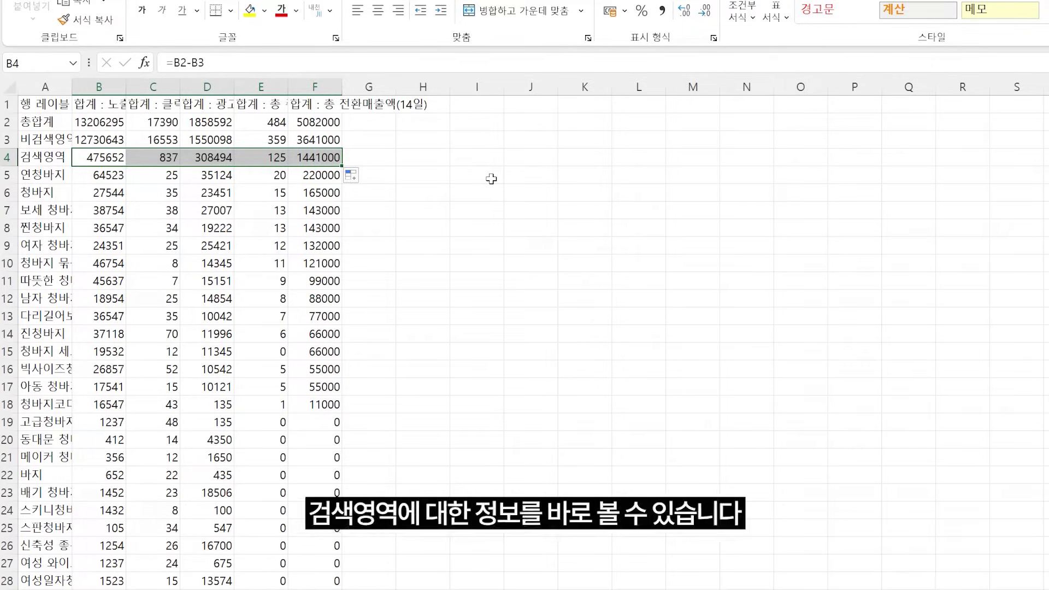
left_click(485, 175)
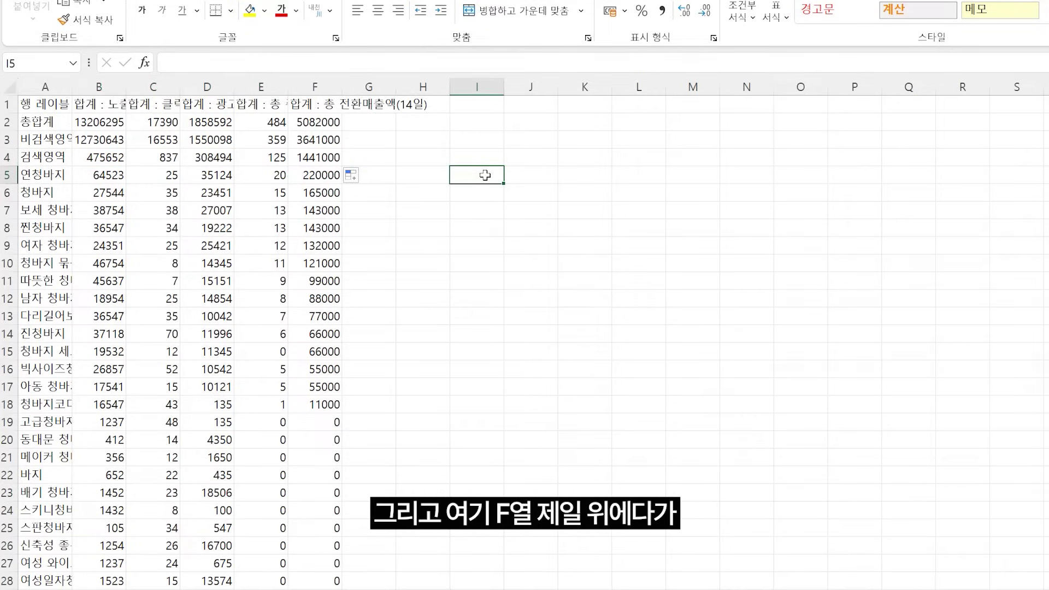
Add the headers CPC(클릭당 광고비), ROAS(광고수익률), CVR(전환율), 광고비 비율 and 매출 비율 in cells G1 to K1
left_click(380, 105)
type("CP")
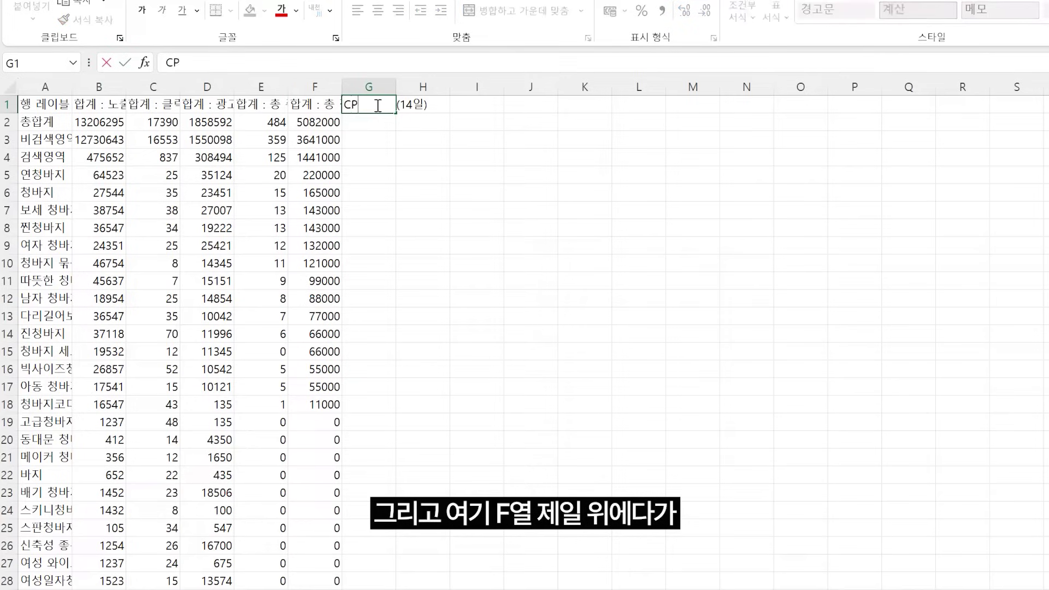
type("C(클릭당 광고비)")
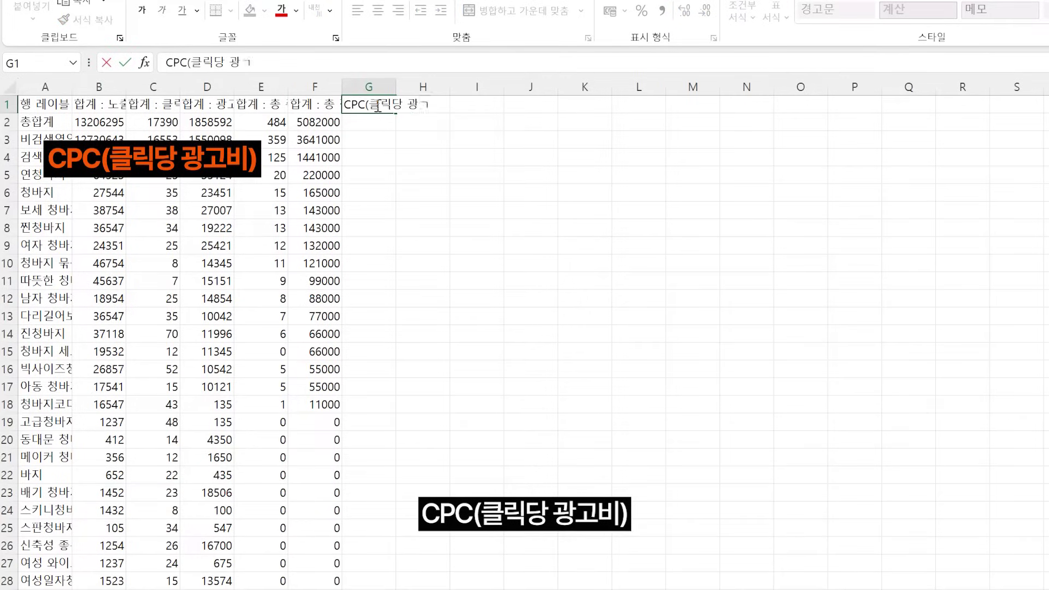
key("Tab")
type("ROAS(")
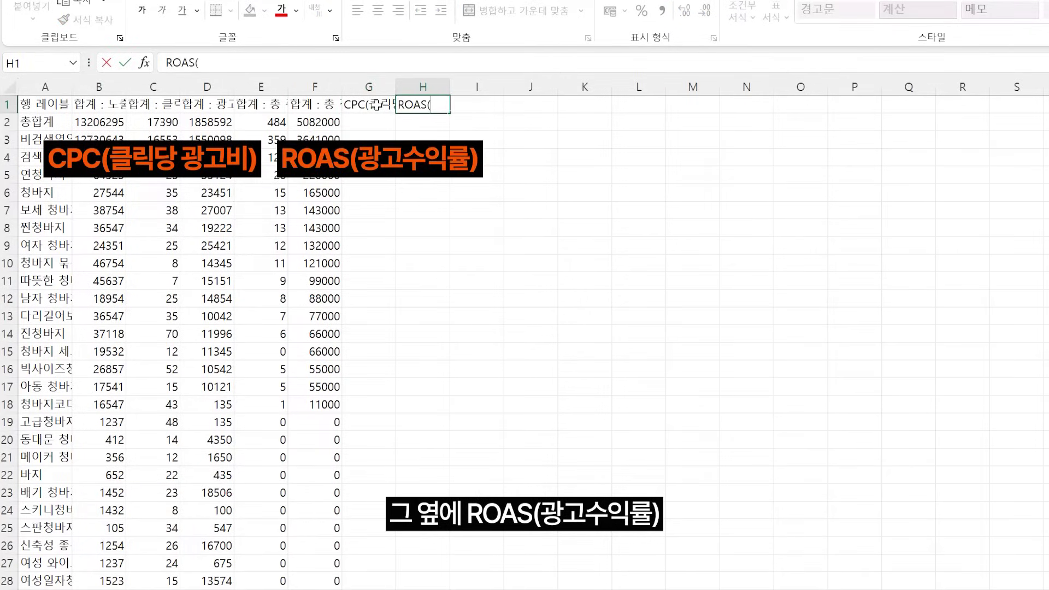
type("광ㄱ고수익률)")
key("Tab")
type("CVR(전환율)")
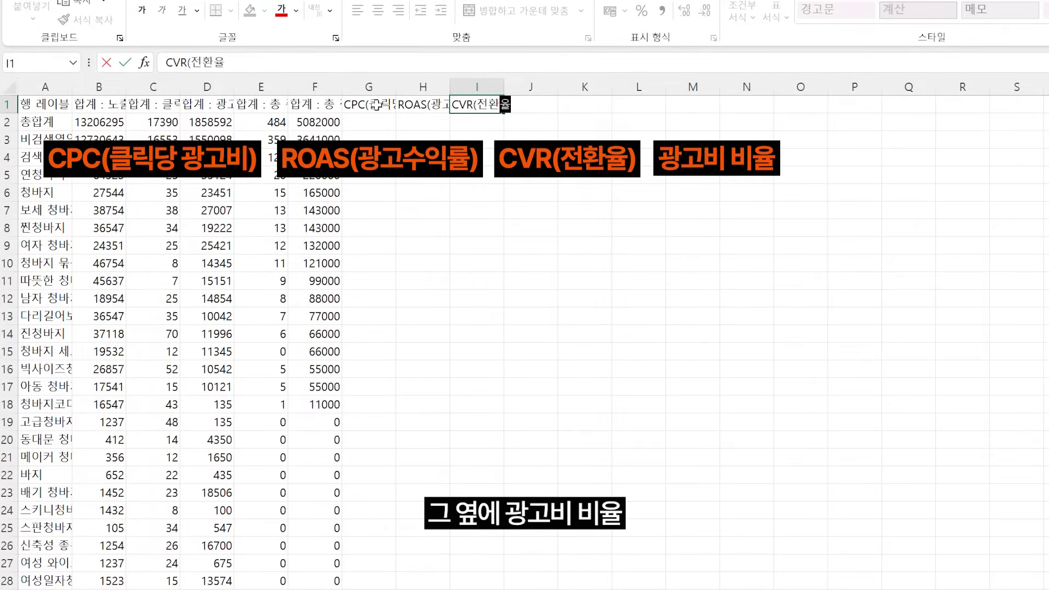
key("Tab")
type("광고비 비율")
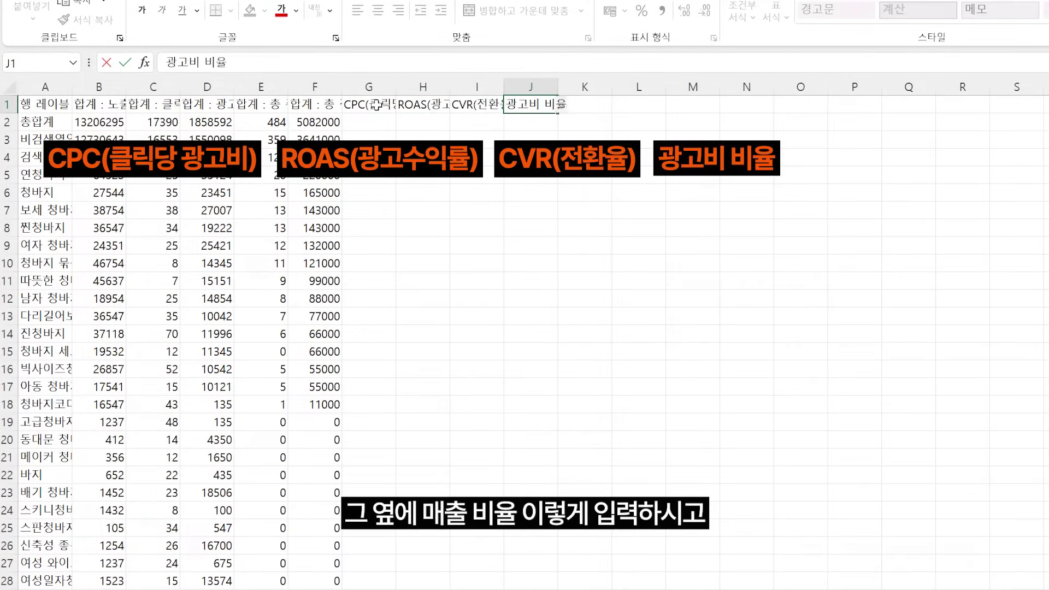
key("Tab")
type("매출 비")
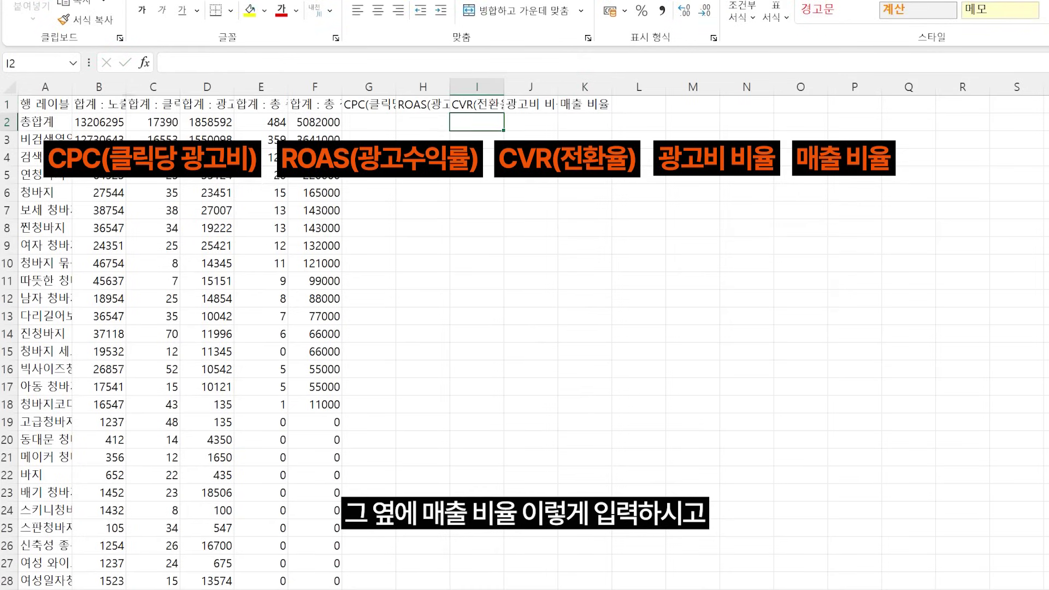
Autofit the widths of columns A through K to their contents
left_click_drag(45, 87, 615, 87)
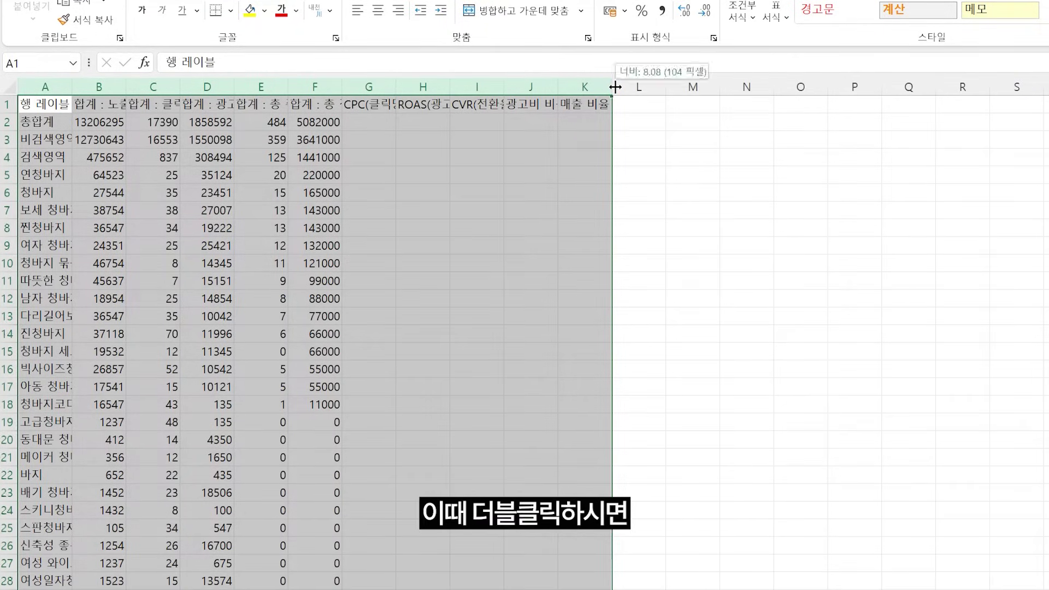
double_click(614, 87)
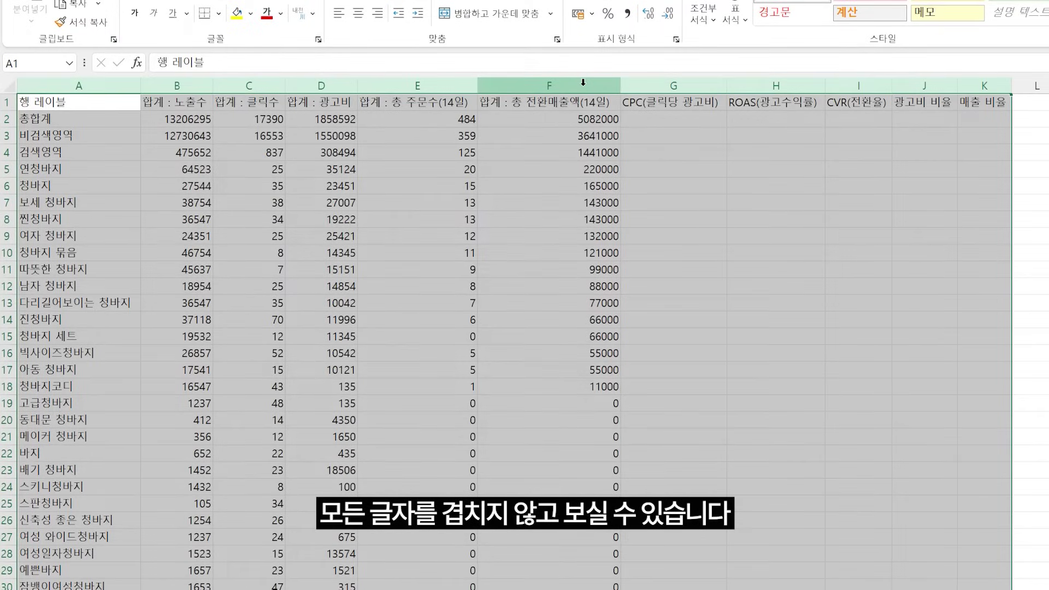
left_click(1044, 117)
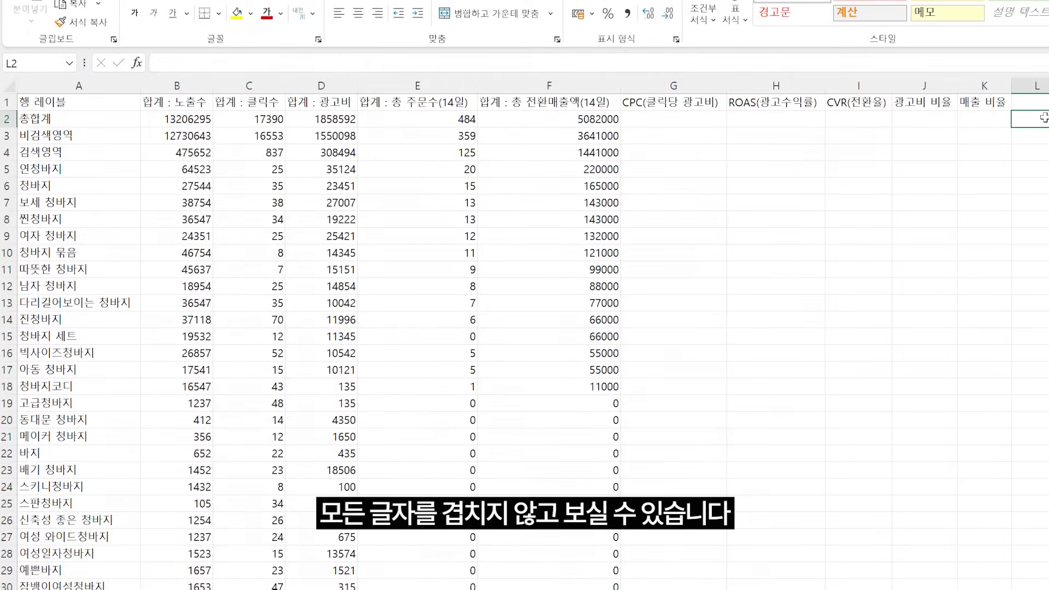
Calculate the 총합계 CPC in G2 by dividing 광고비 by 클릭수 (=D2/C2)
left_click(682, 120)
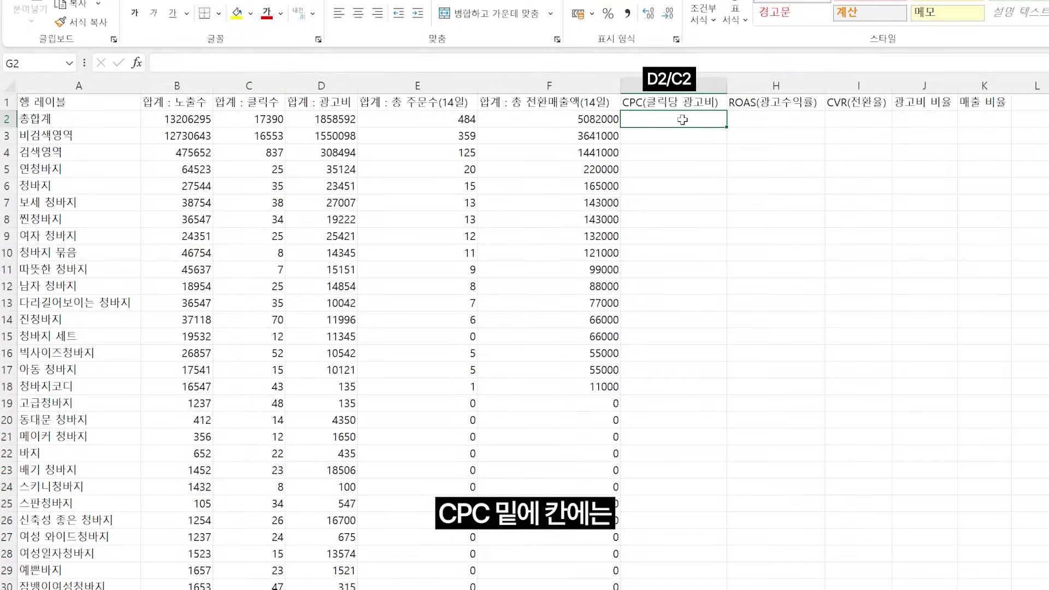
type("=")
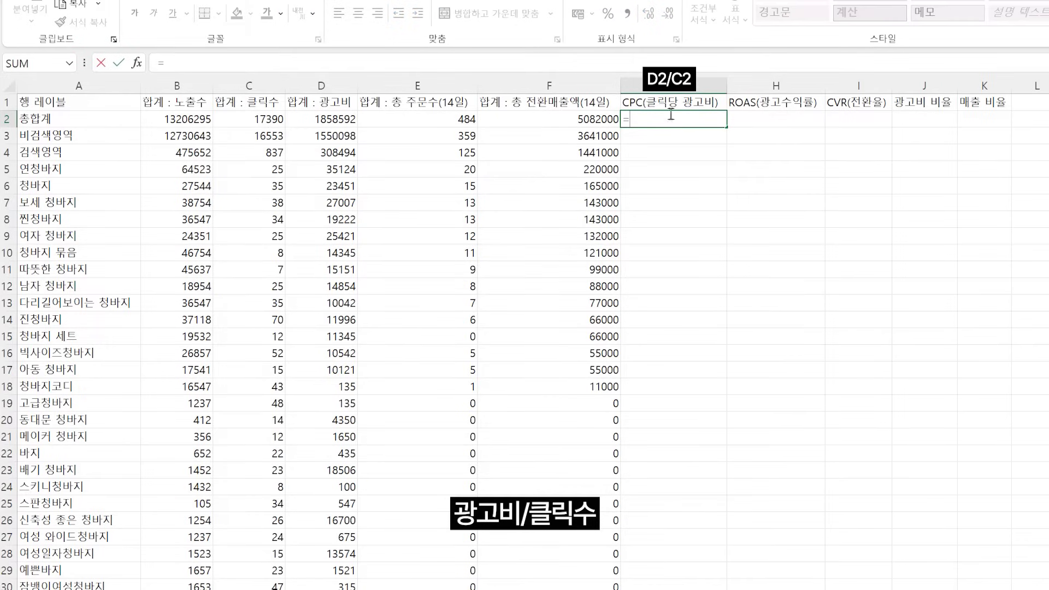
left_click(340, 117)
type("/")
left_click(262, 120)
key("Return")
Calculate the 총합계 ROAS in H2 by dividing 총 전환매출액 by 광고비 (=F2/D2)
left_click(803, 119)
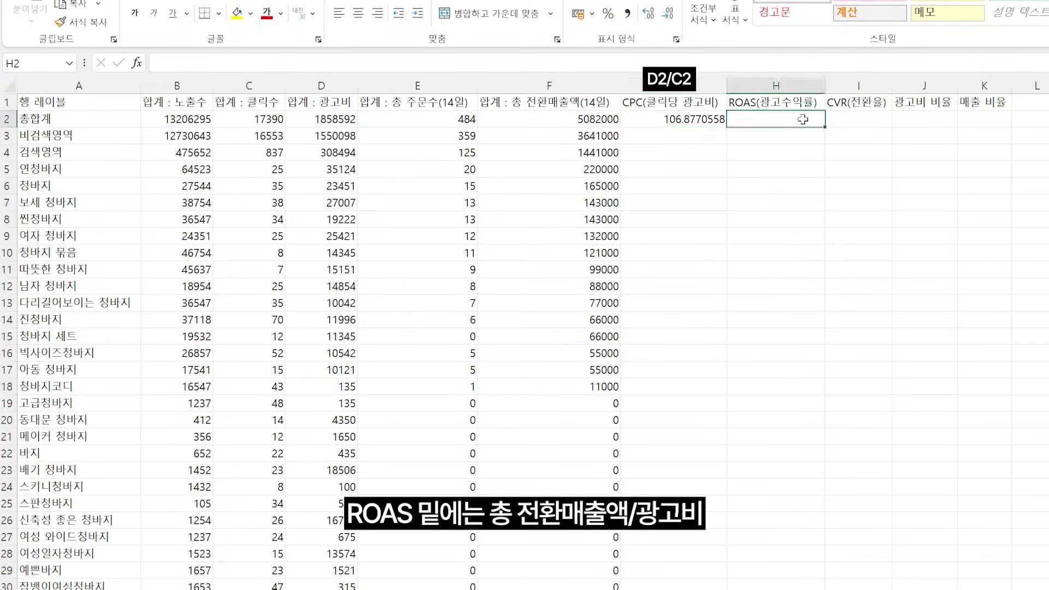
type("=")
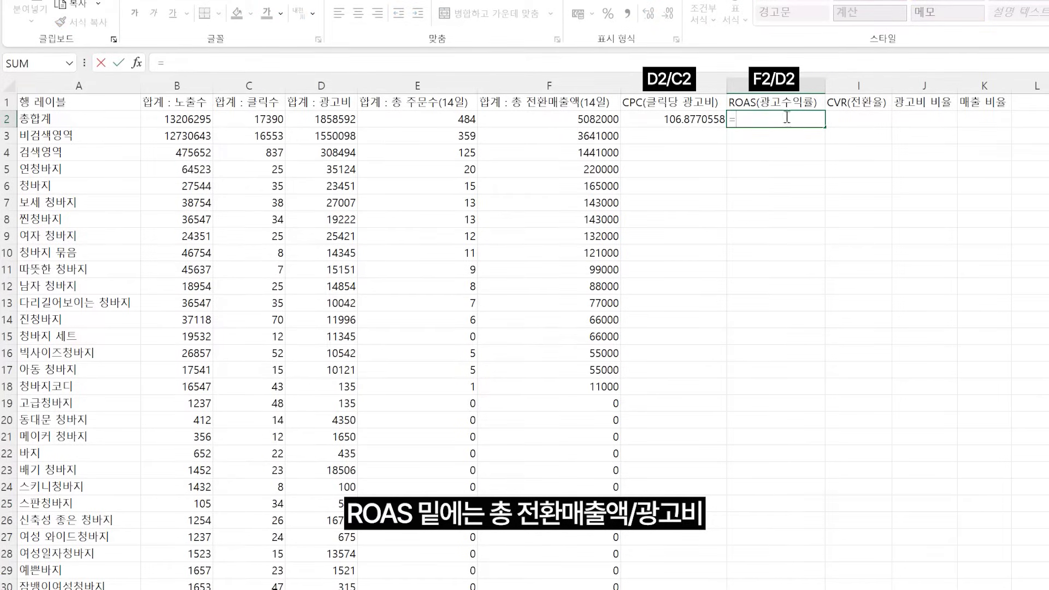
left_click(607, 121)
type("/")
left_click(330, 119)
key("Return")
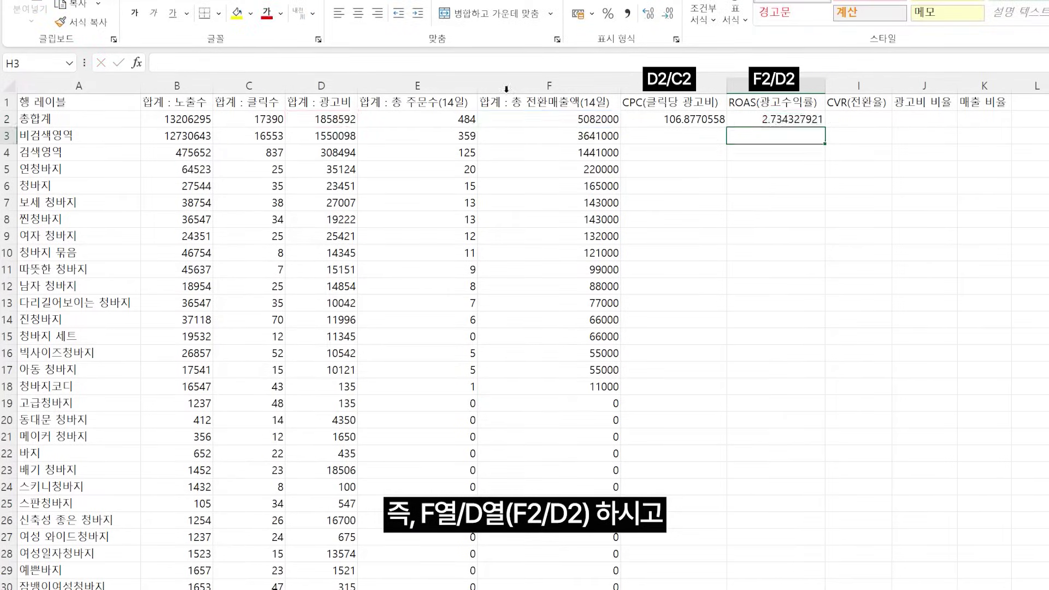
Calculate the 총합계 CVR in I2 by dividing 총 주문수 by 클릭수 (=E2/C2)
left_click(868, 115)
type("=")
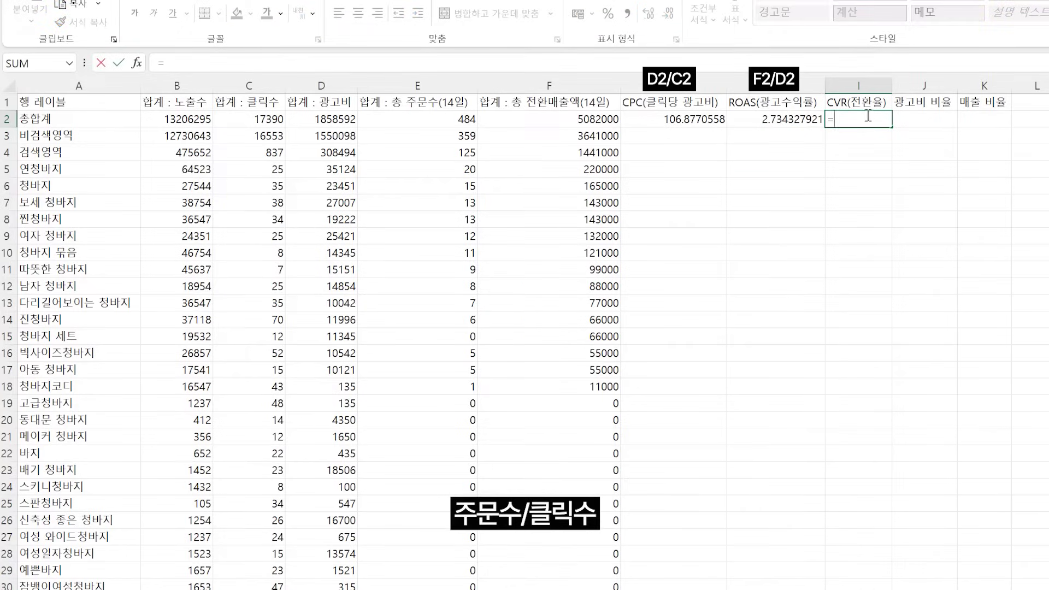
left_click(440, 120)
type("/")
left_click(272, 120)
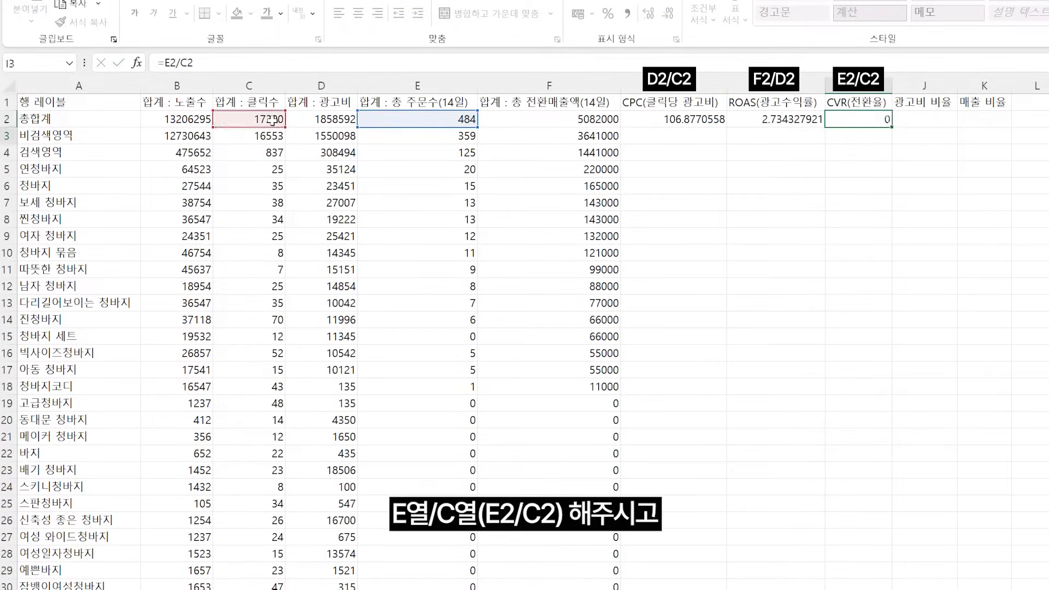
key("Return")
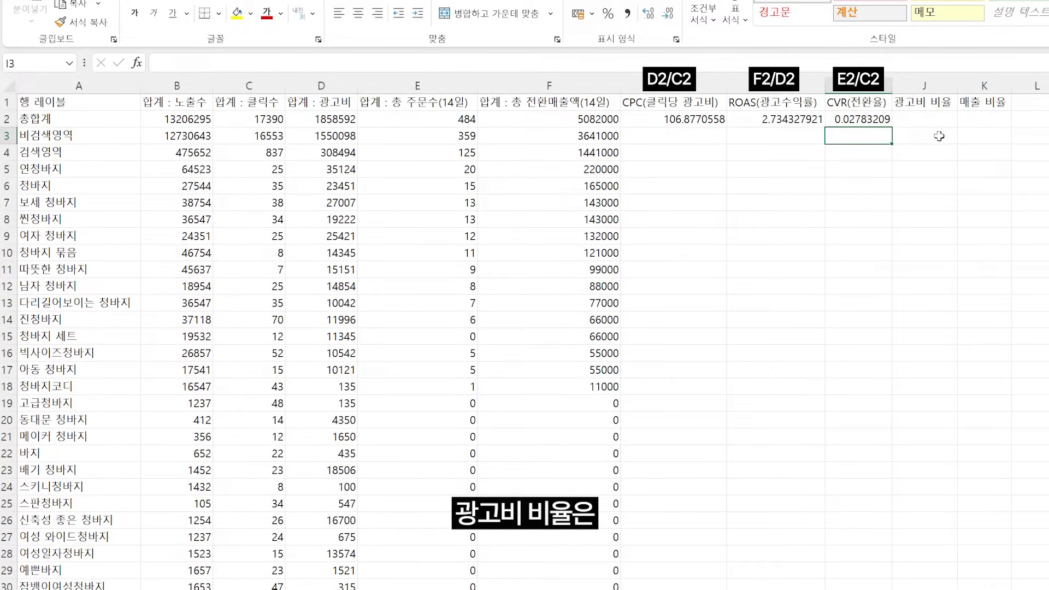
Calculate the 비검색영역 share of ad cost in J3 under 광고비 비율 as =D3/D2
left_click(938, 140)
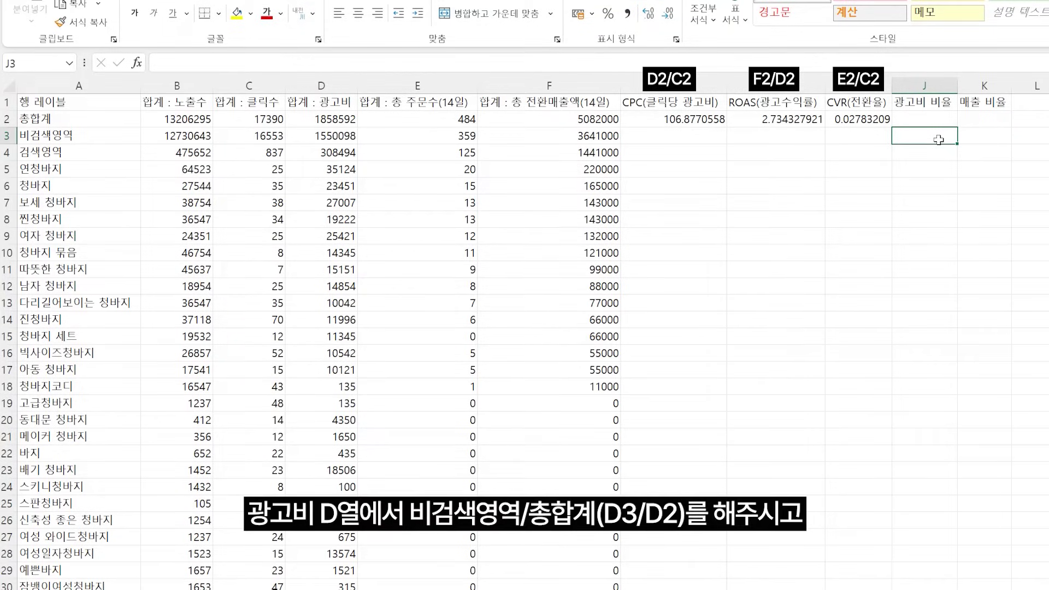
type("=")
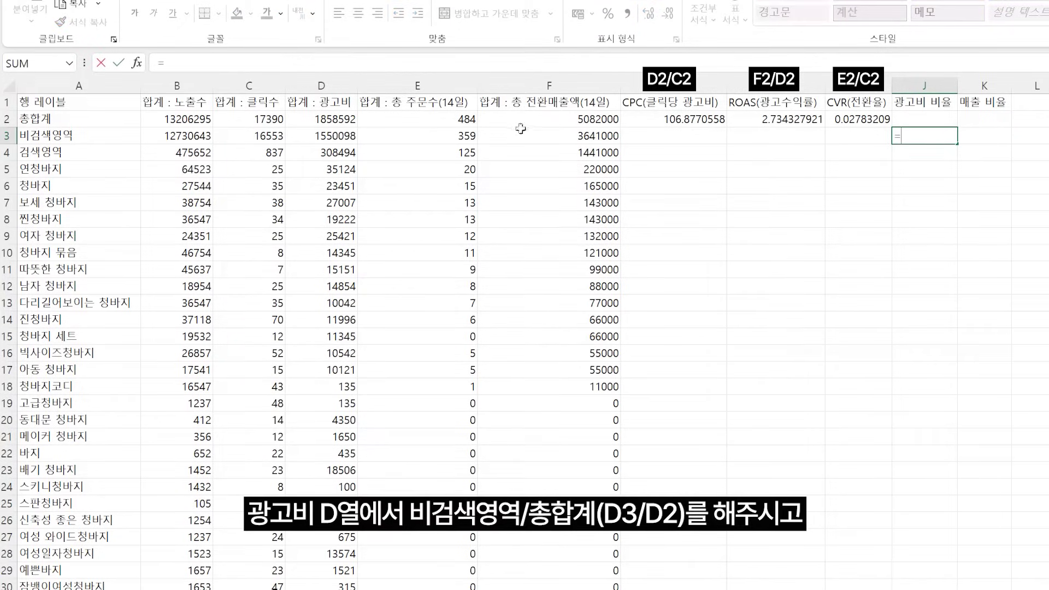
left_click(346, 137)
type("/")
left_click(343, 119)
key("Return")
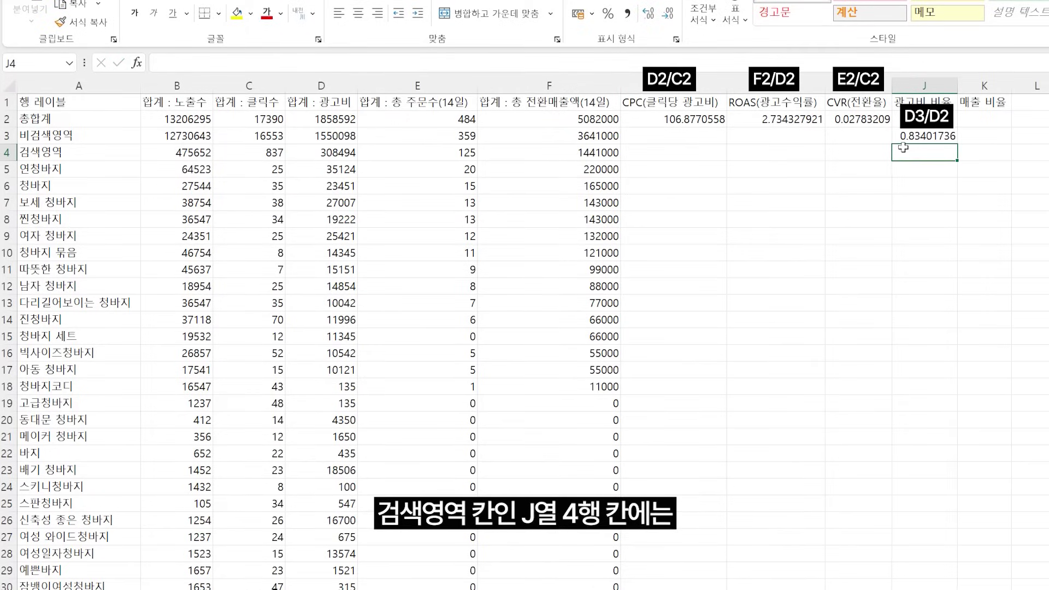
Calculate the 검색영역 share of ad cost in J4 under 광고비 비율 as =D4/D2
type("=")
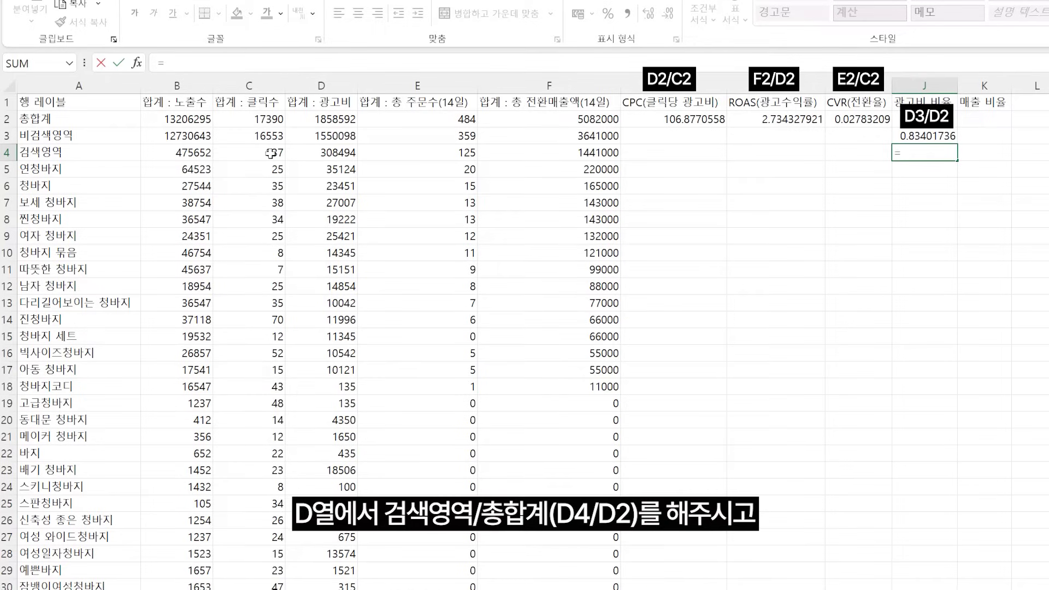
left_click(305, 152)
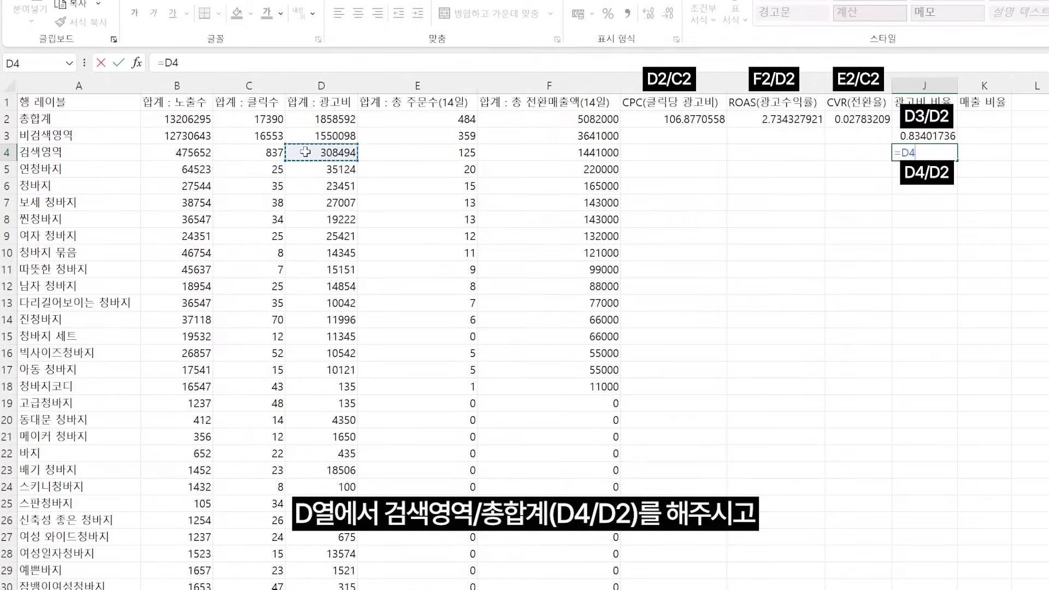
type("/")
left_click(338, 120)
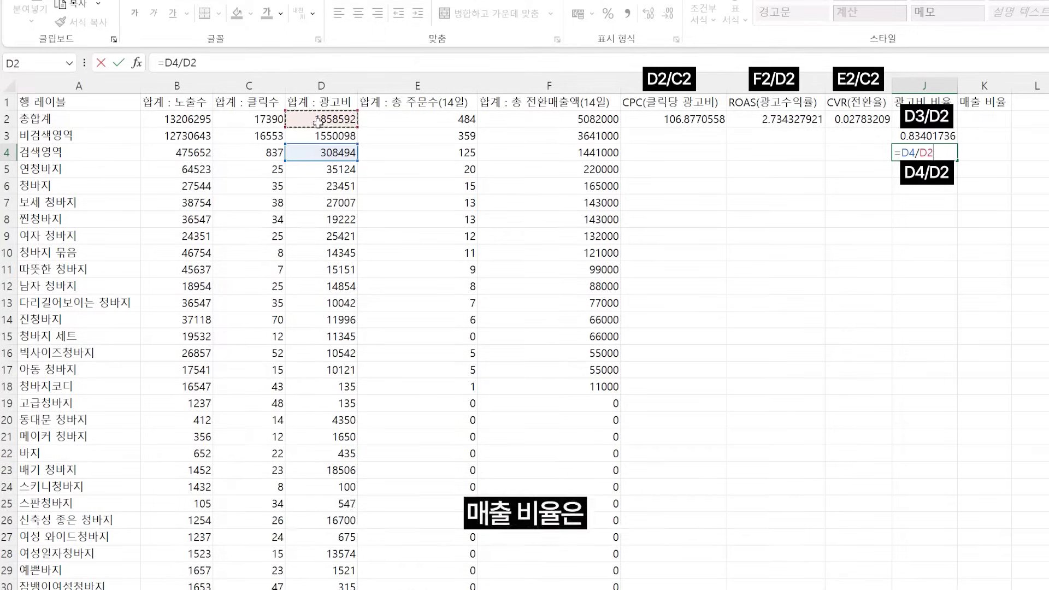
key("Return")
Calculate the 비검색영역 share of sales in K3 under 매출 비율 as =F3/F2
left_click(993, 138)
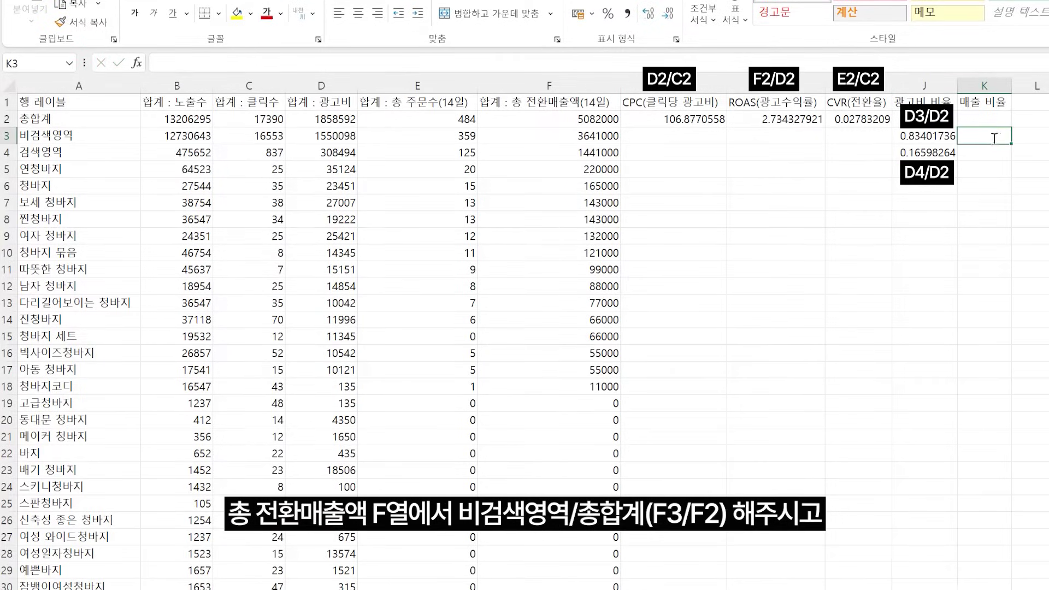
type("=")
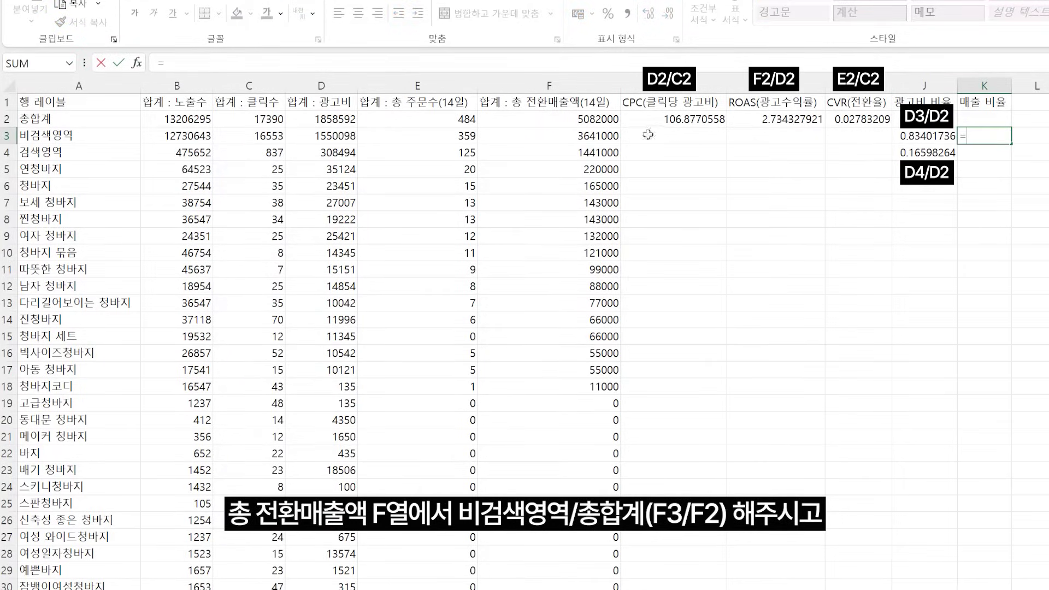
left_click(583, 135)
type("/")
left_click(598, 117)
key("Return")
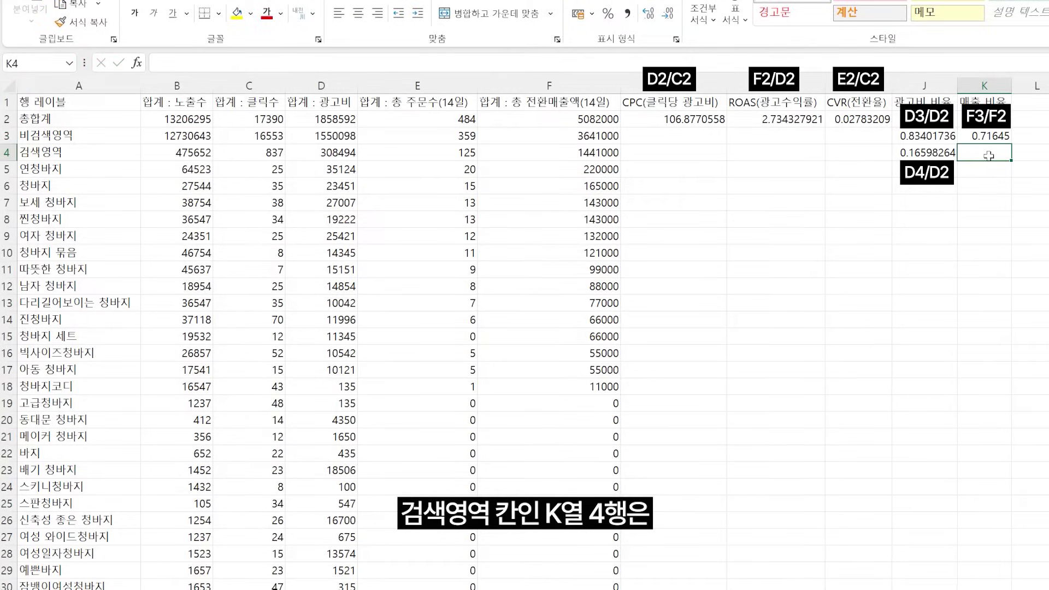
Calculate the 검색영역 share of sales in K4 under 매출 비율 as =F4/F2
type("=")
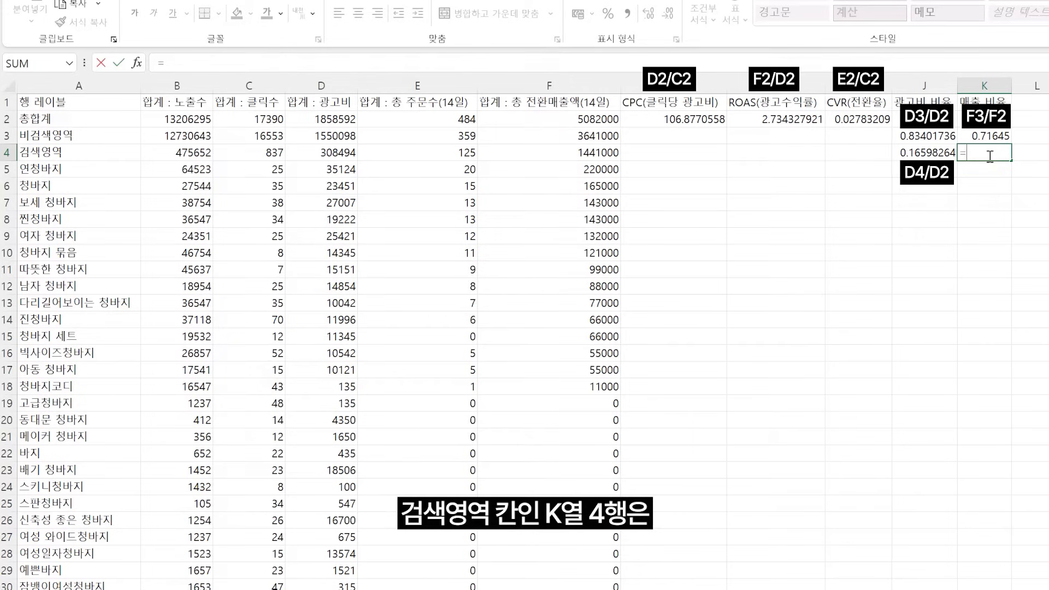
left_click(607, 152)
type("/")
left_click(602, 122)
key("Return")
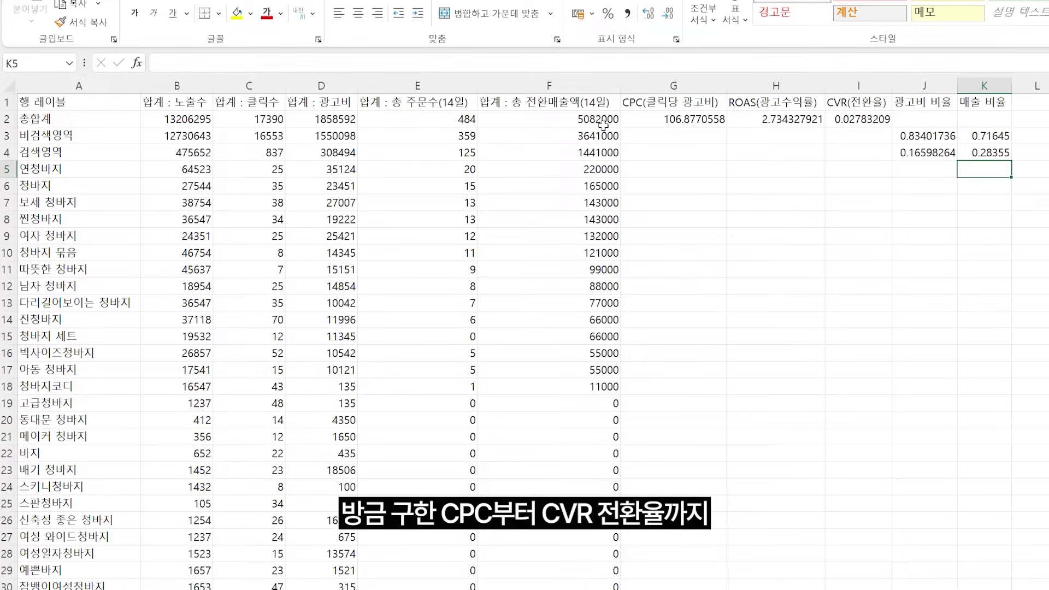
Fill the CPC, ROAS and CVR formulas in G2:I2 down through all the keyword rows
left_click_drag(655, 121, 865, 122)
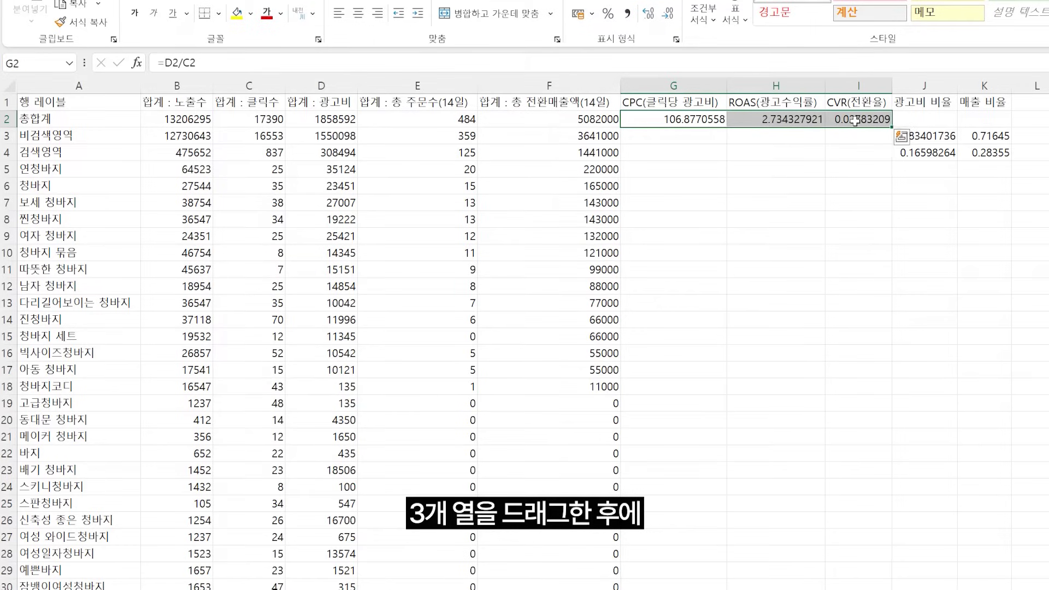
double_click(894, 127)
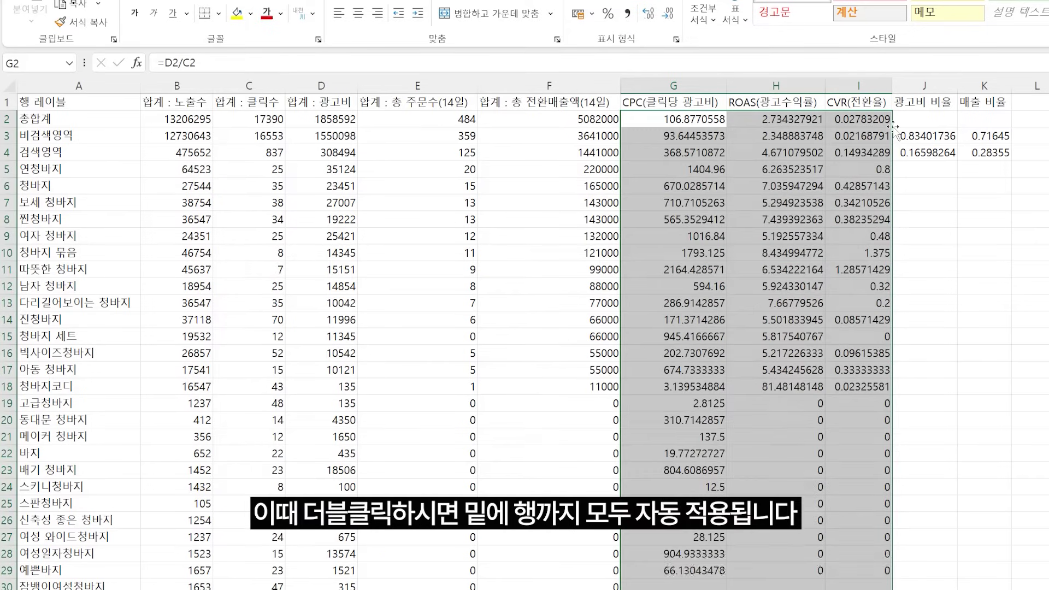
Format the 광고비, 총 전환매출액 and CPC columns (D, F, G) with the custom number format #,##0원
left_click(907, 122)
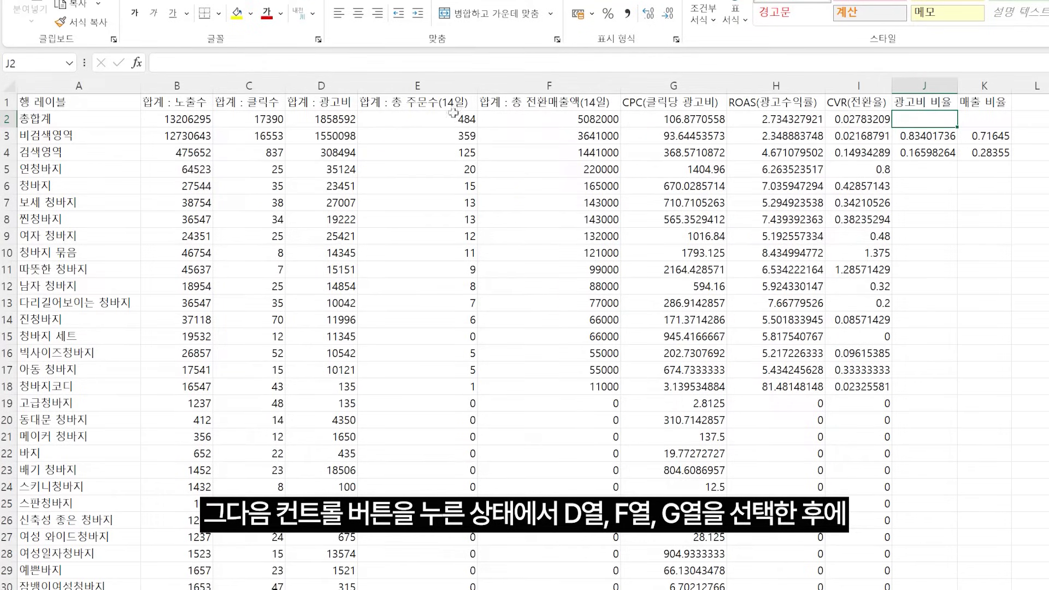
left_click(322, 86)
left_click(550, 82, "ctrl")
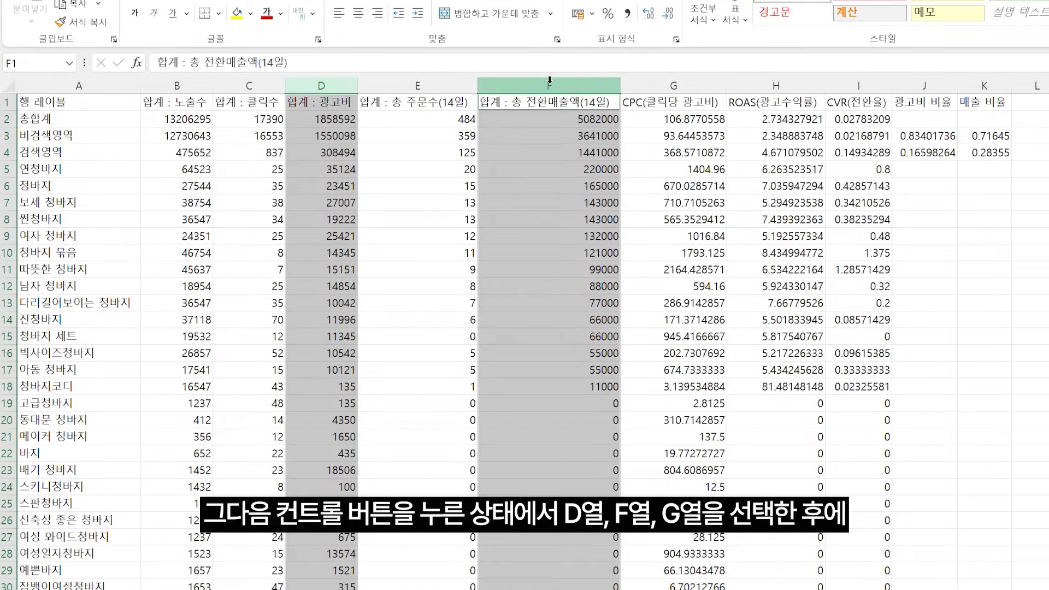
left_click(693, 82, "ctrl")
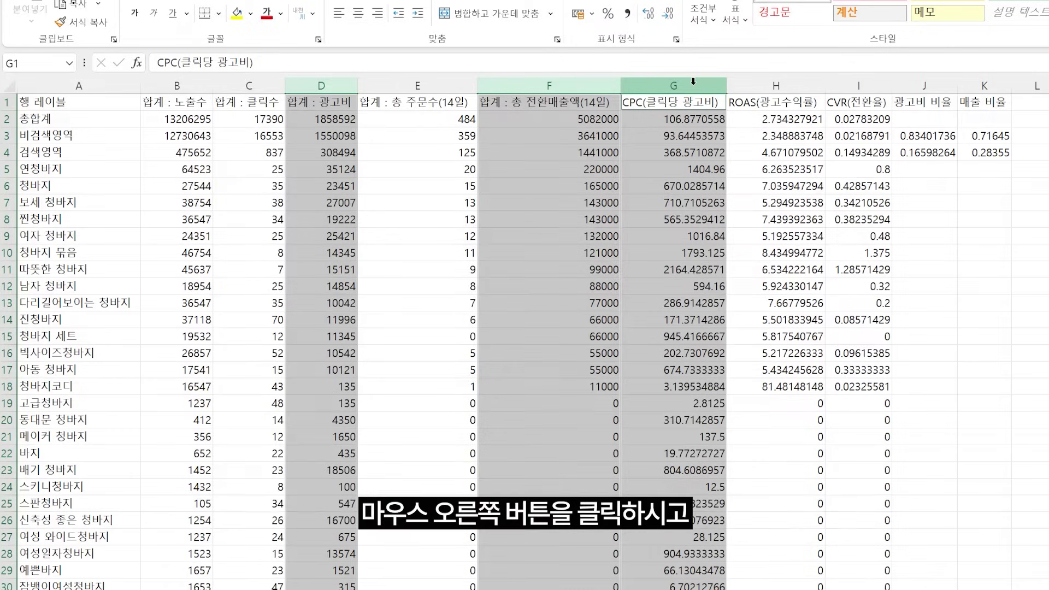
right_click(693, 82)
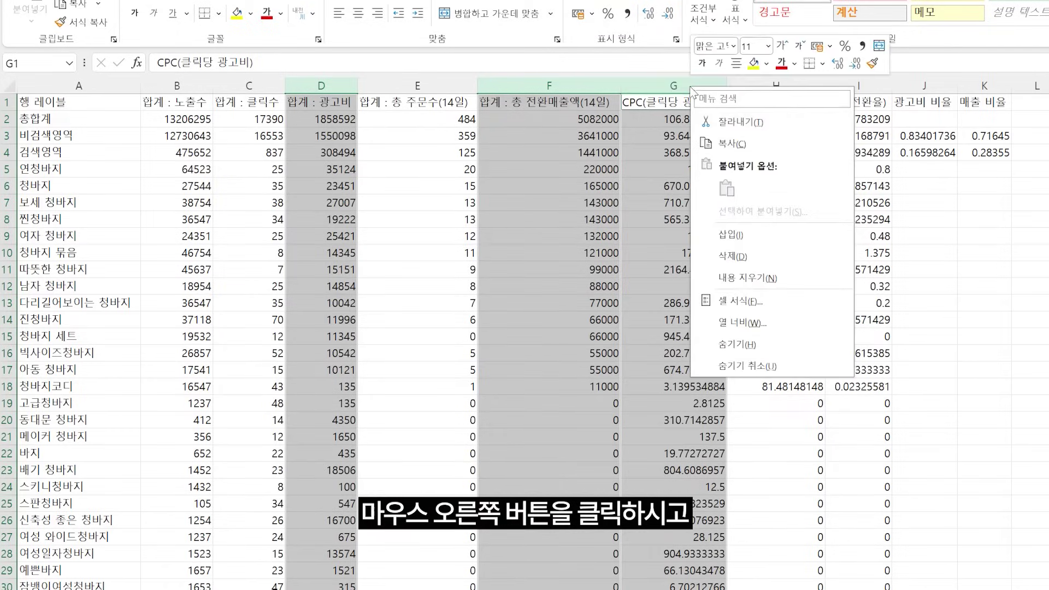
left_click(747, 301)
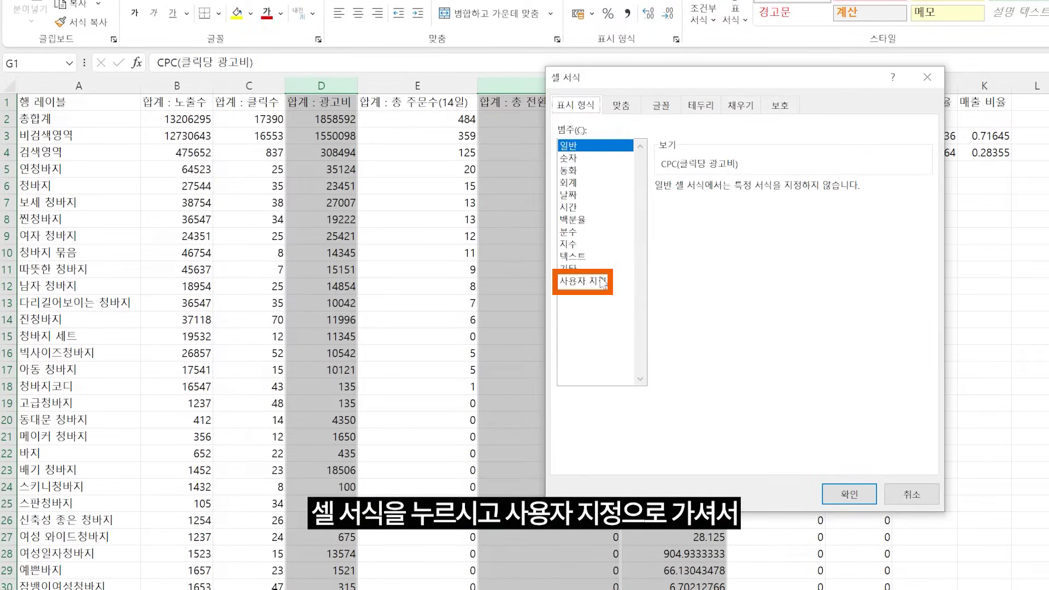
left_click(598, 282)
left_click(676, 258)
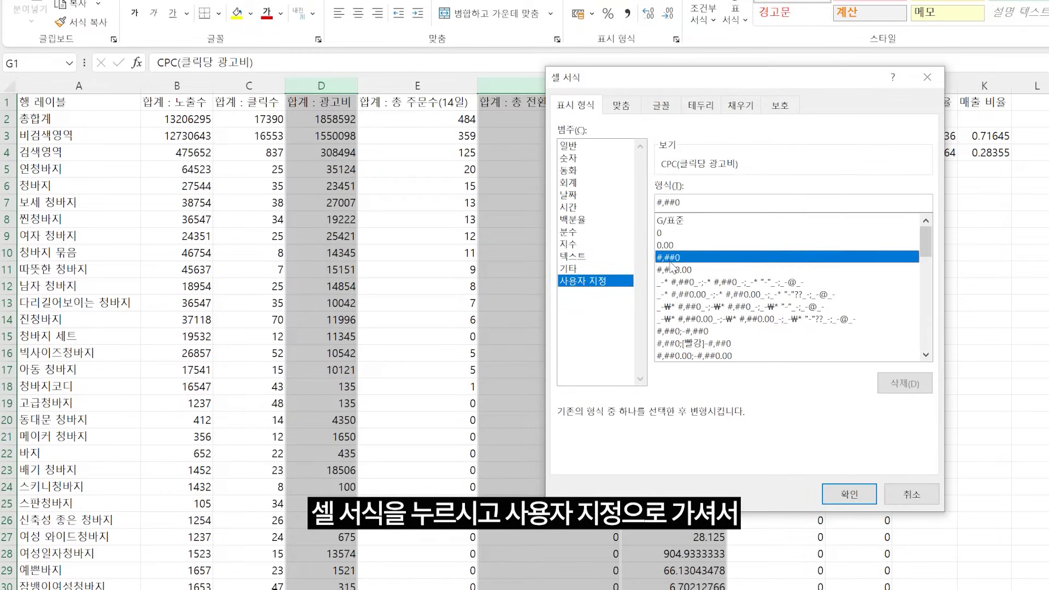
left_click(702, 203)
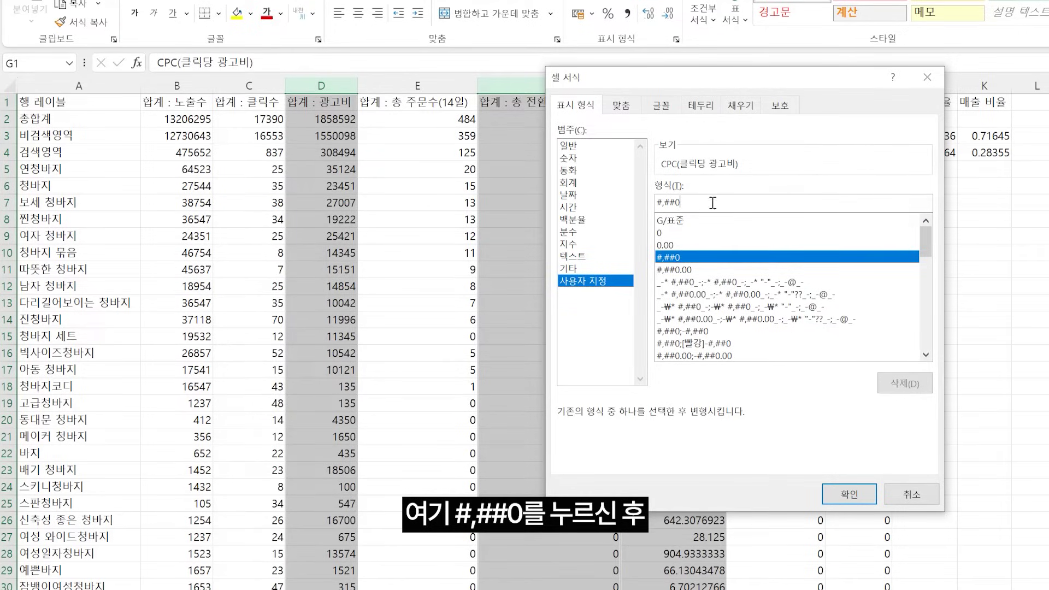
type("원")
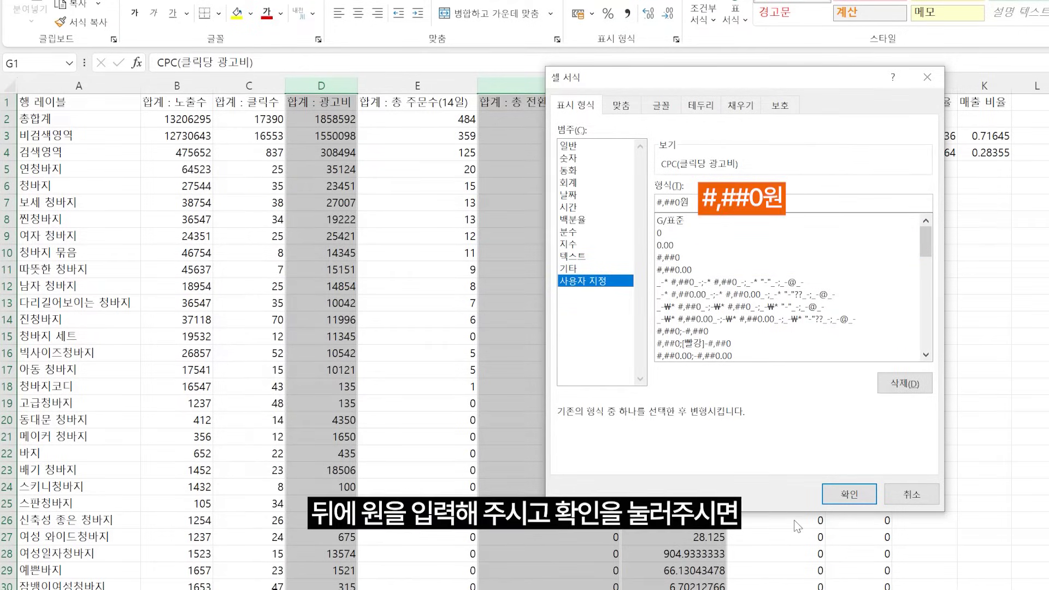
left_click(849, 494)
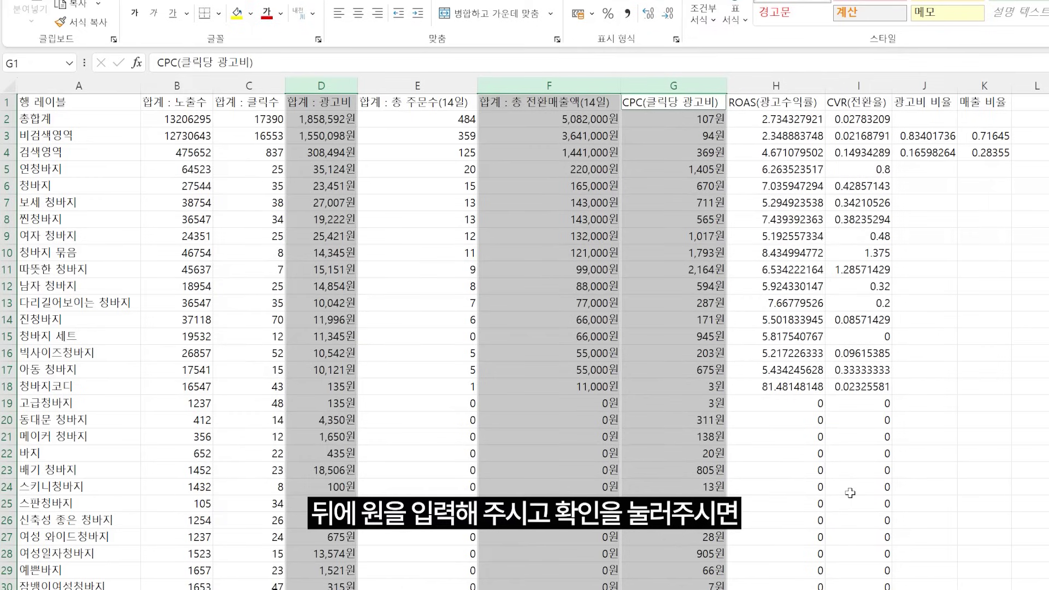
left_click(937, 491)
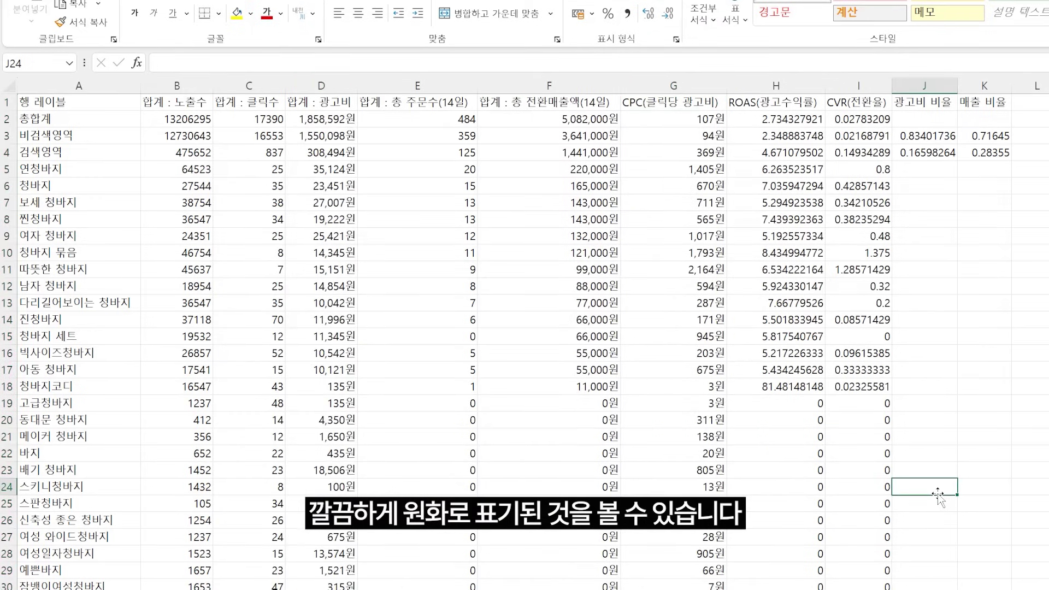
Format the ROAS, CVR, 광고비 비율 and 매출 비율 columns (H to K) as percentages
left_click(772, 87)
left_click_drag(772, 86, 995, 77)
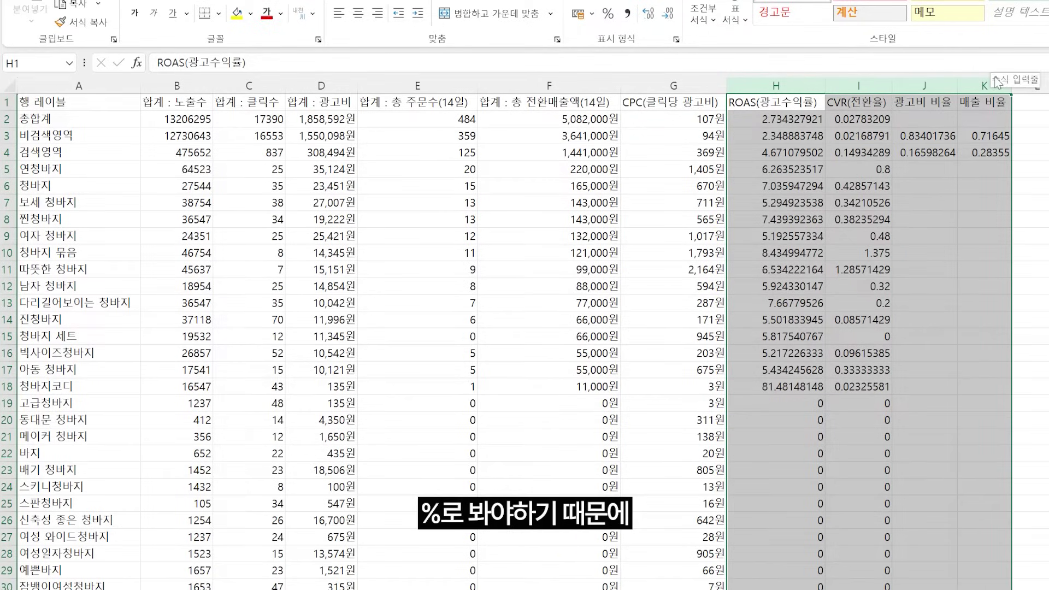
left_click(607, 15)
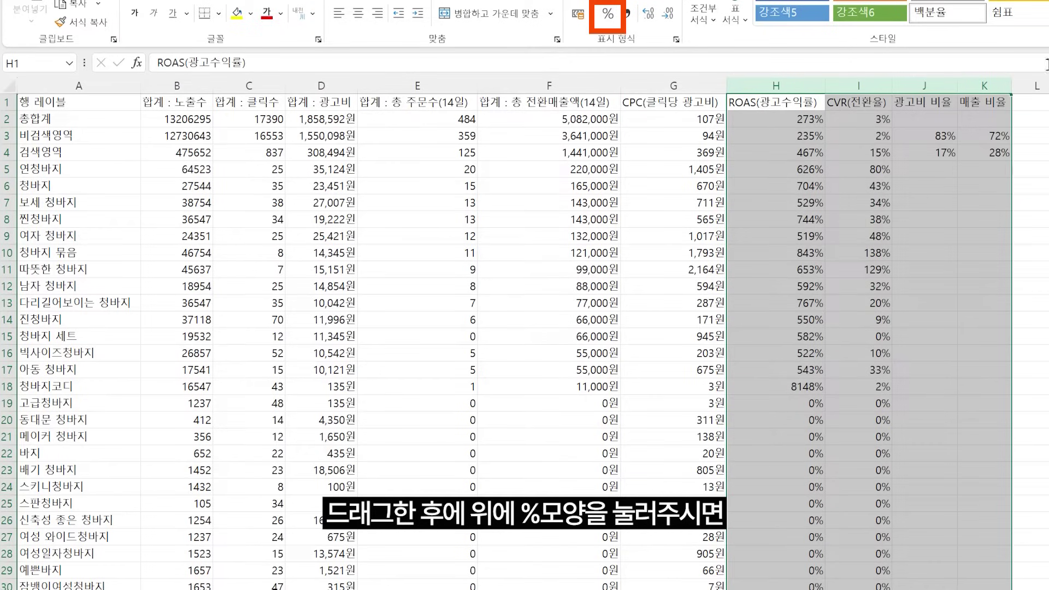
left_click(1037, 102)
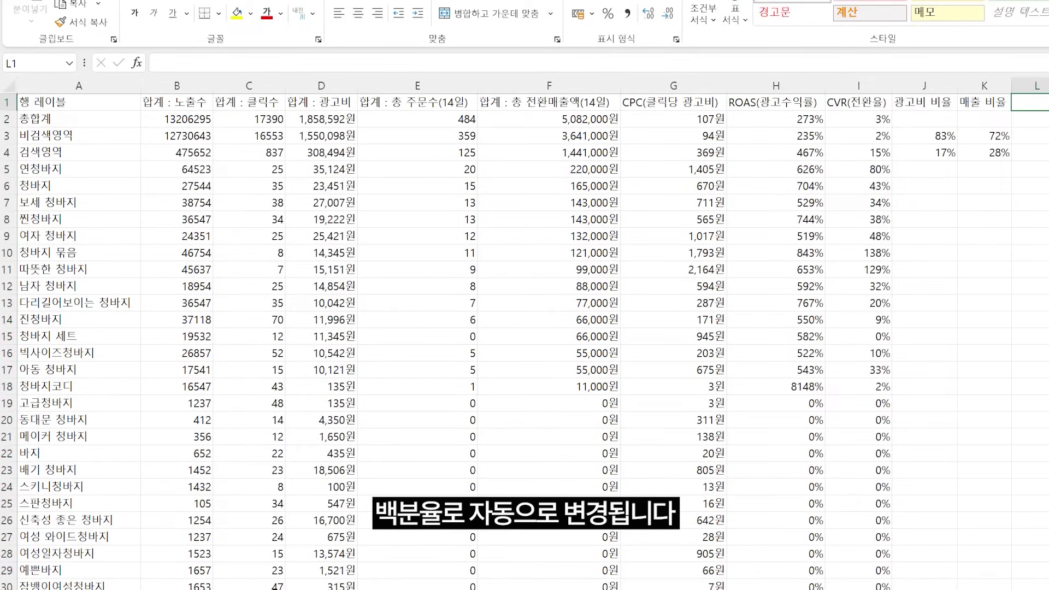
Highlight rows 1 to 4, the header and area summary rows, with a yellow fill
left_click(7, 103)
left_click(8, 152, "shift")
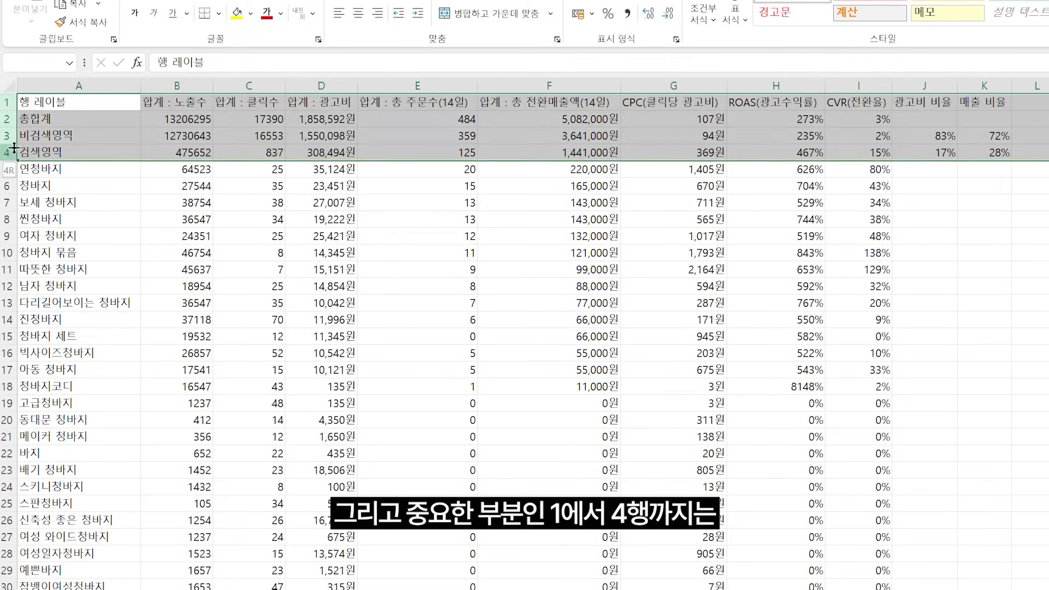
left_click(237, 15)
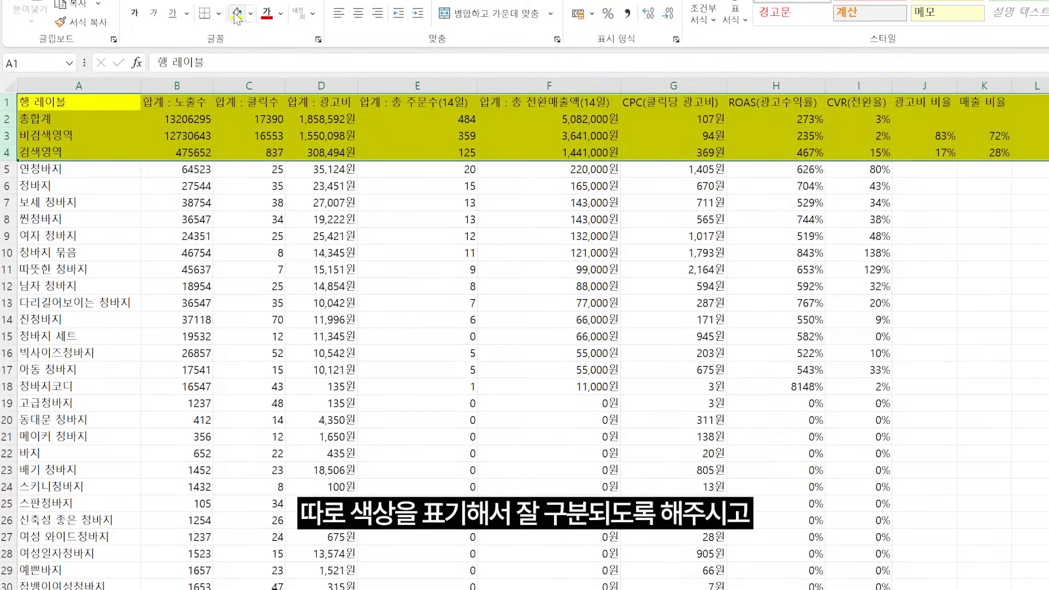
left_click(1029, 178)
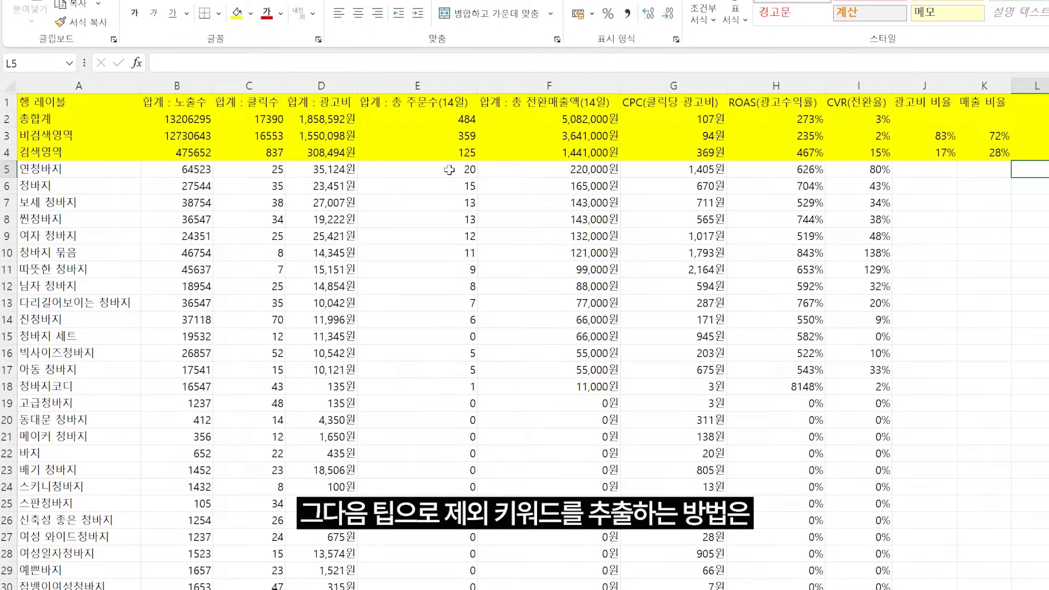
Highlight the keyword rows with conversion sales, rows 5 to 18, with a light gold fill
left_click_drag(449, 170, 601, 385)
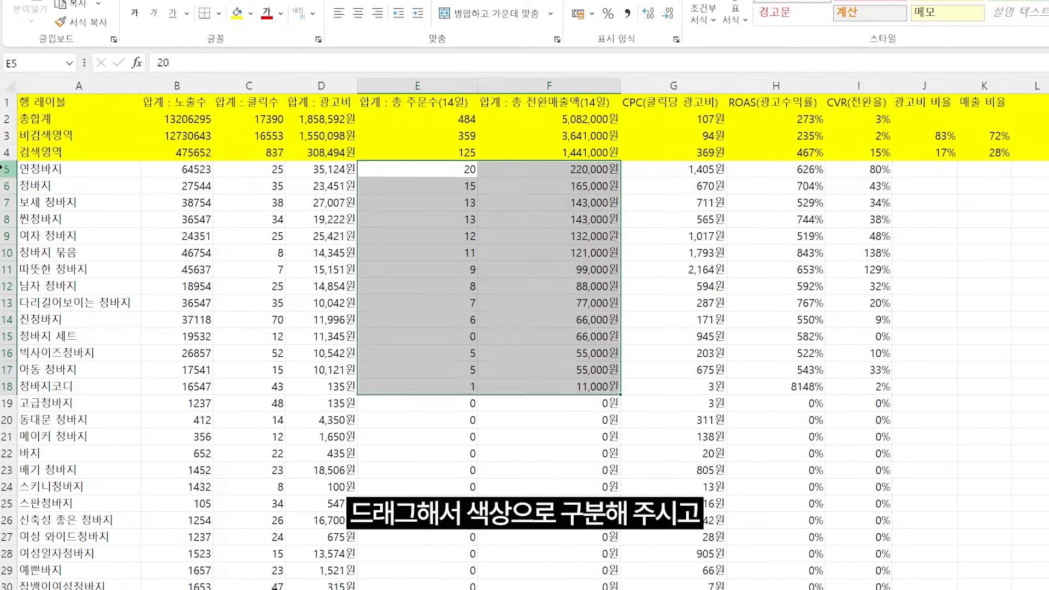
left_click_drag(8, 171, 8, 389)
left_click(251, 13)
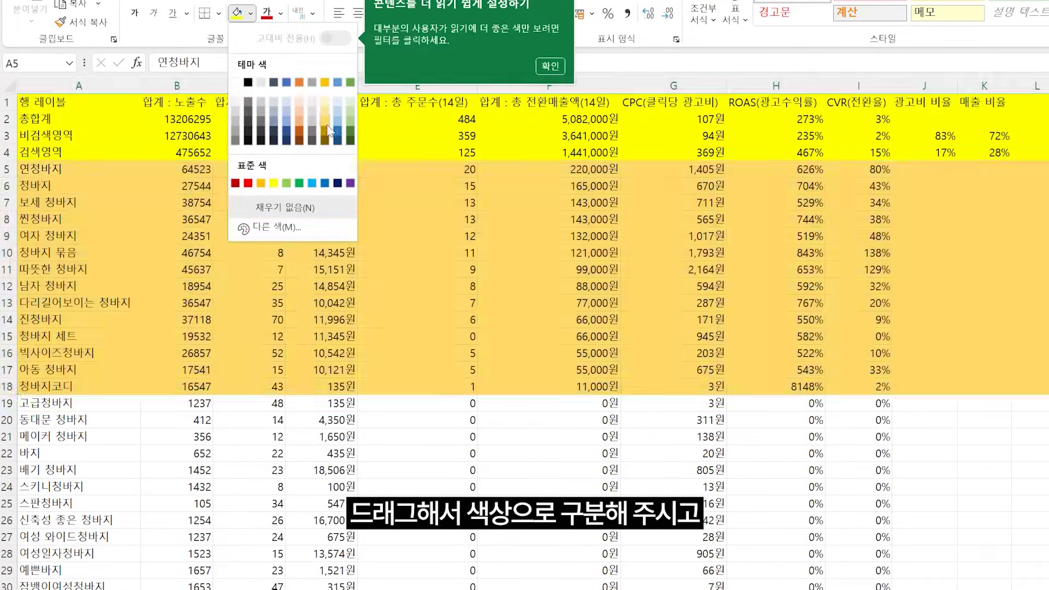
left_click(328, 78)
Sort the keyword data by the 광고비 column in descending order
left_click(333, 101)
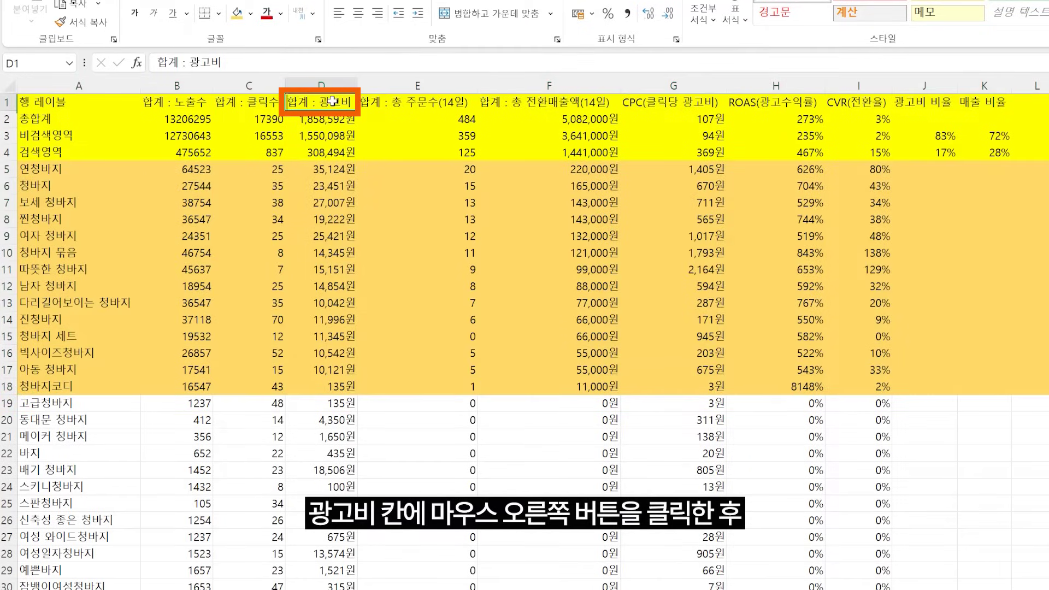
right_click(333, 101)
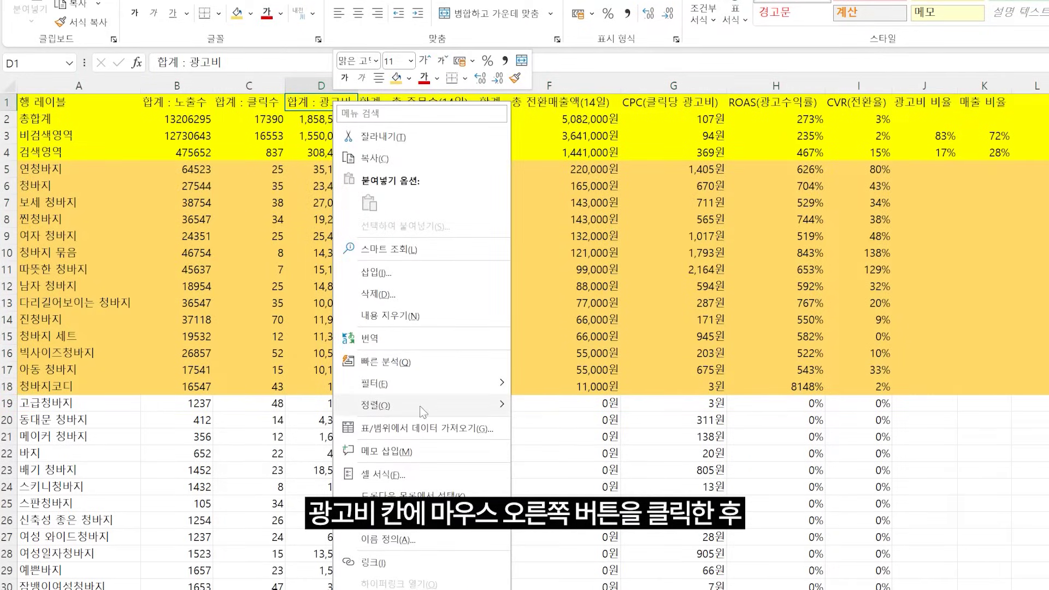
mouse_move(420, 405)
left_click(579, 441)
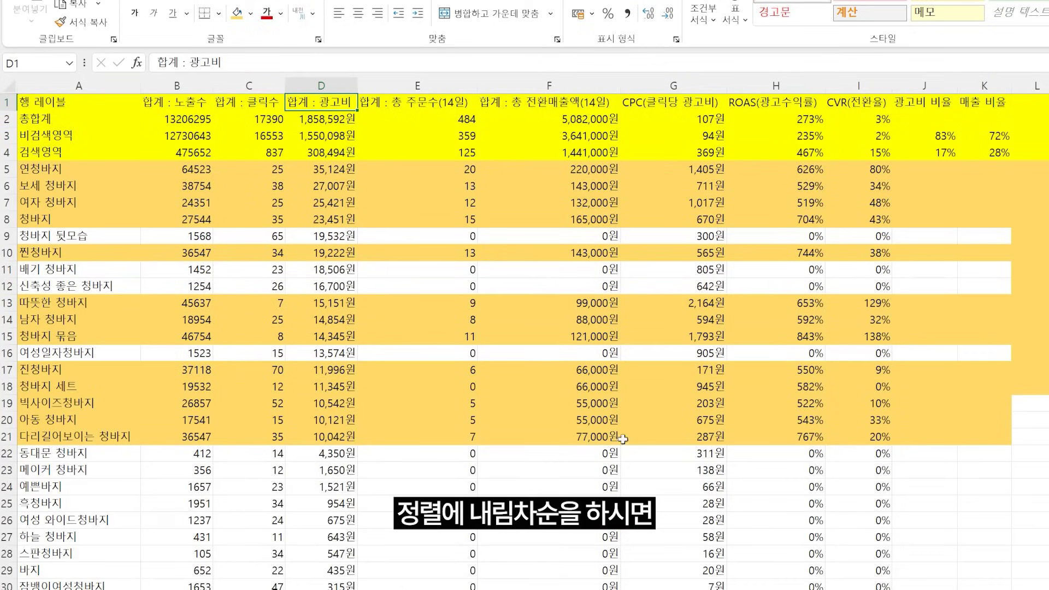
left_click(1028, 470)
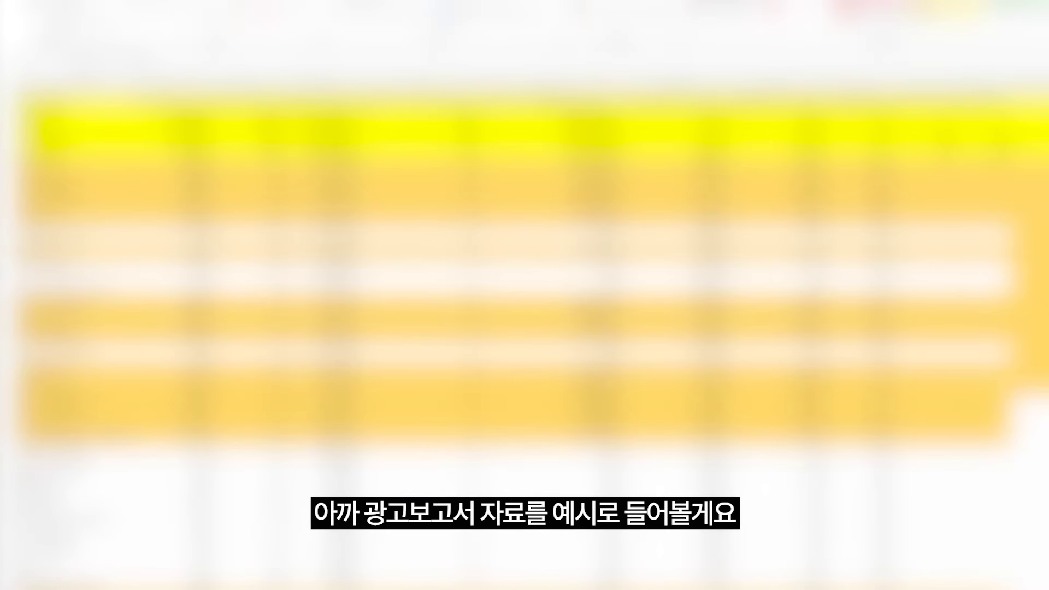
left_click(1045, 470)
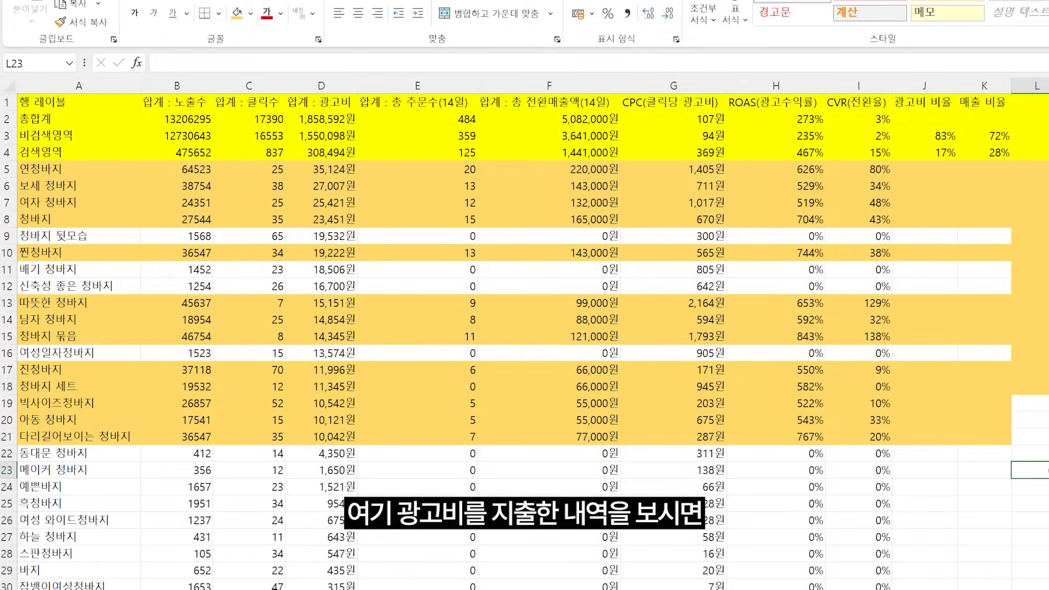